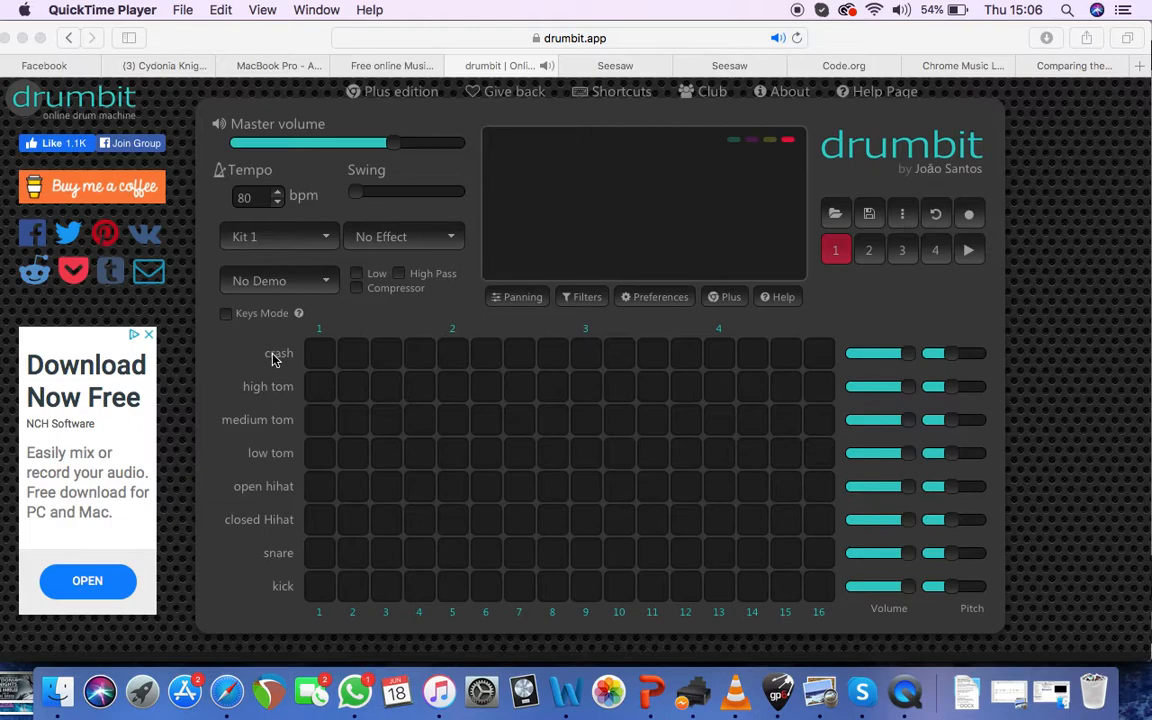
Step: Program pattern 1 with kicks on steps 1, 9 and 11 and snares on steps 5 and 13, auditioning the loop
left_click(978, 256)
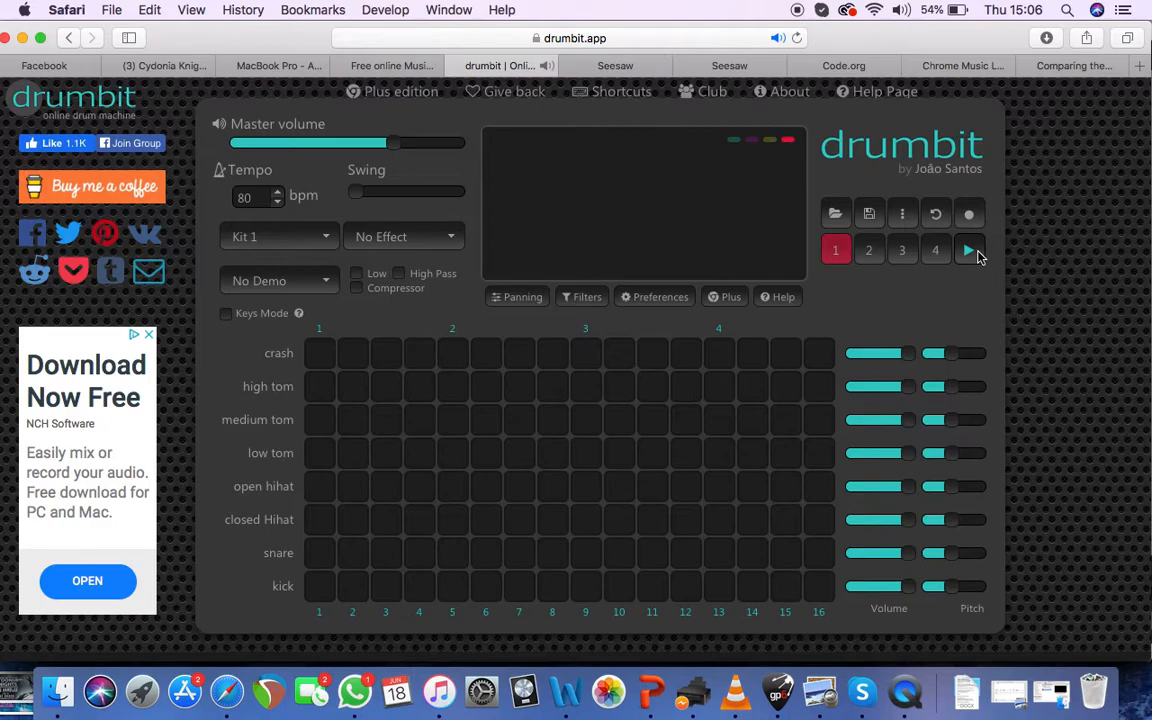
left_click(319, 586)
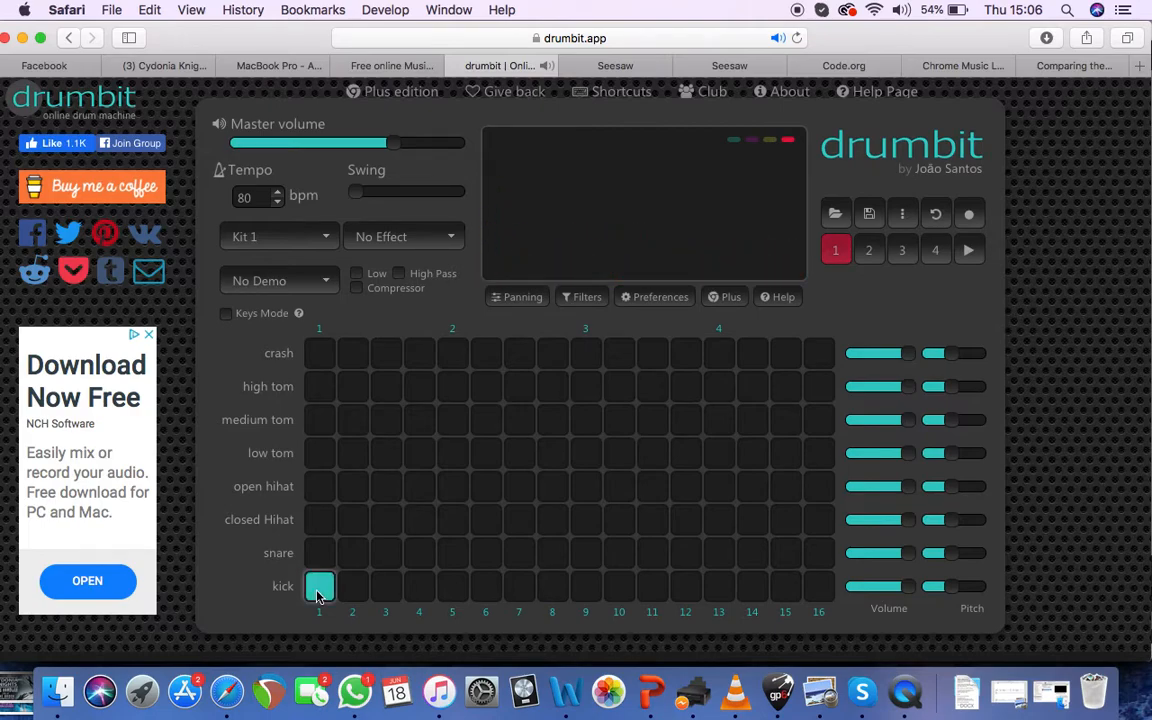
left_click(975, 259)
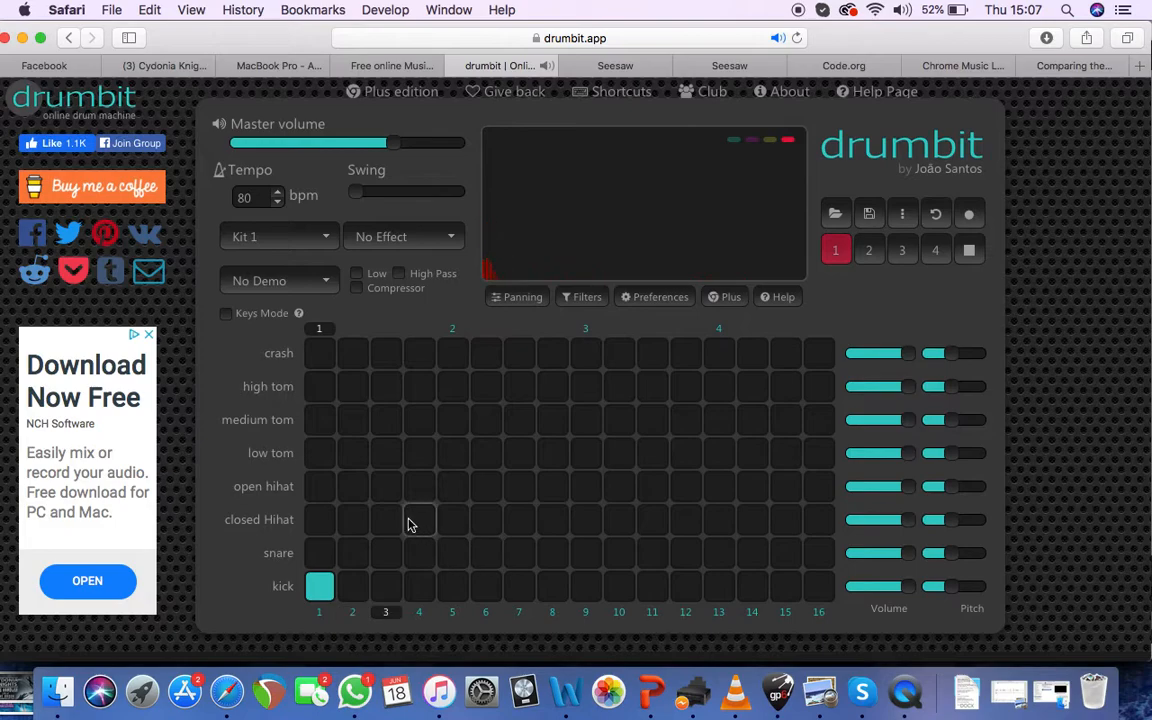
left_click(451, 556)
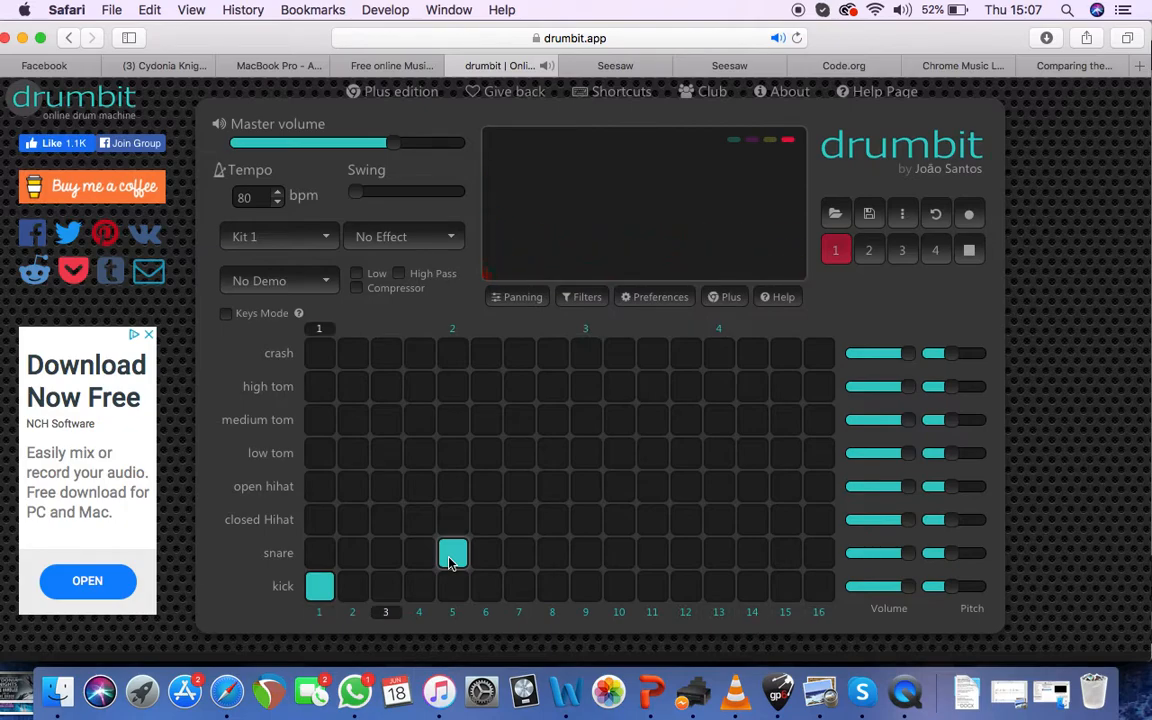
left_click(588, 590)
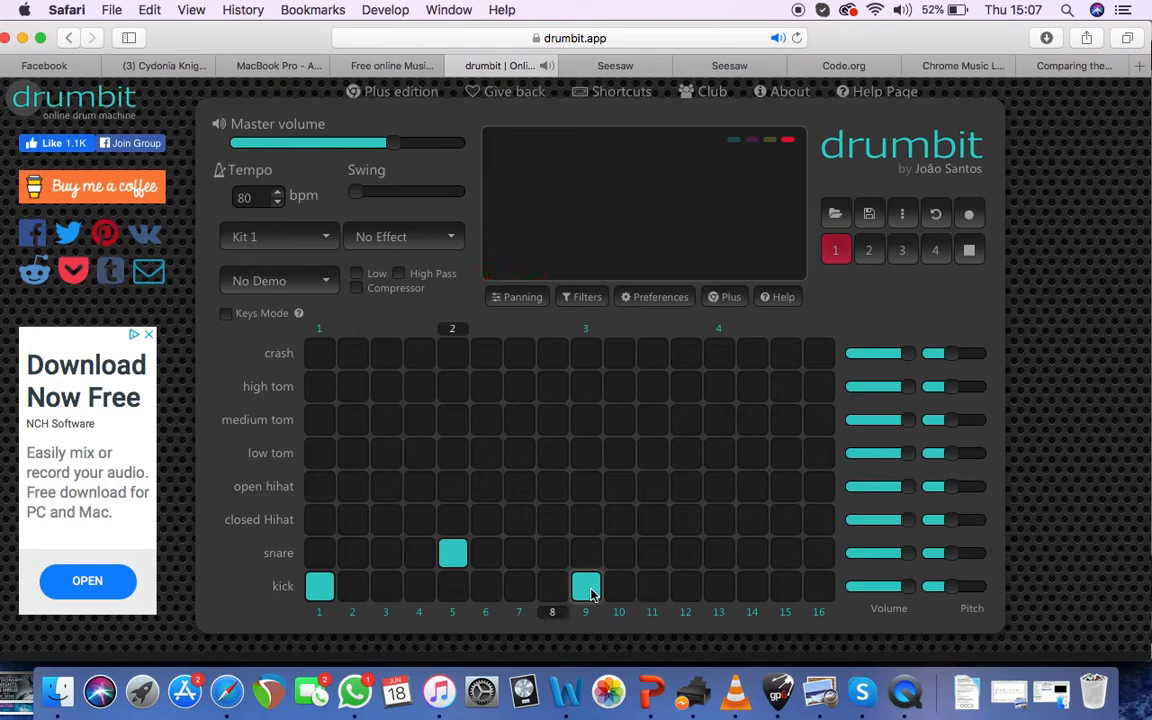
left_click(720, 556)
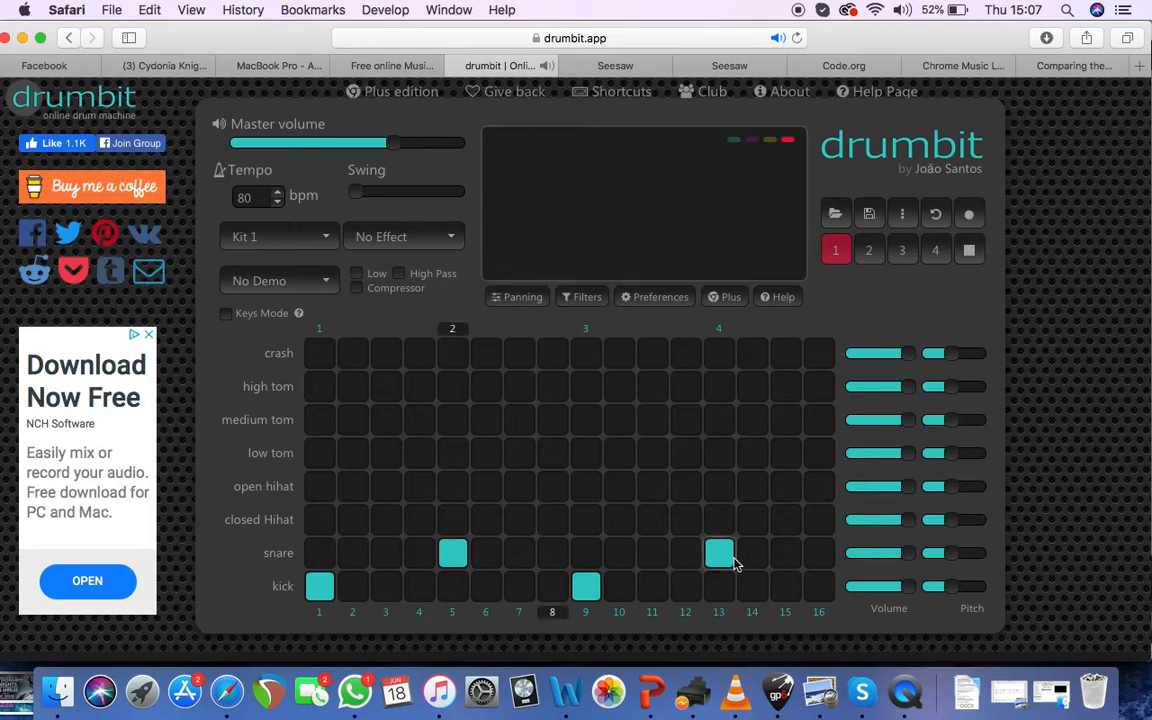
left_click(652, 590)
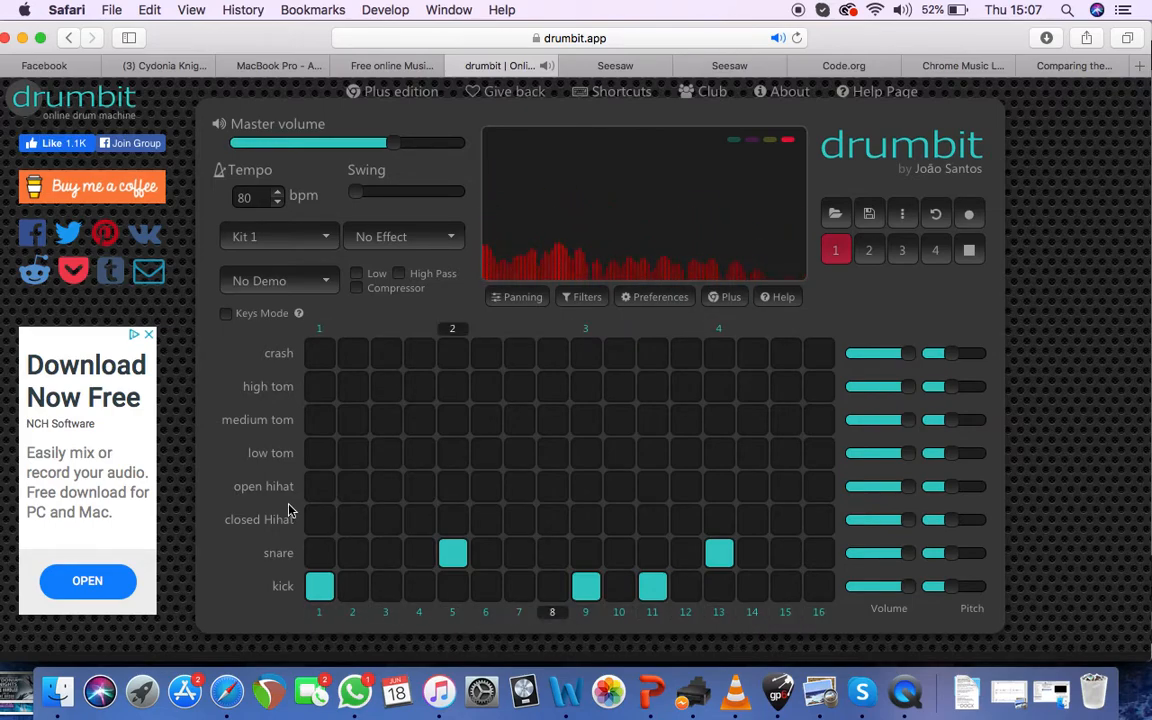
left_click(968, 250)
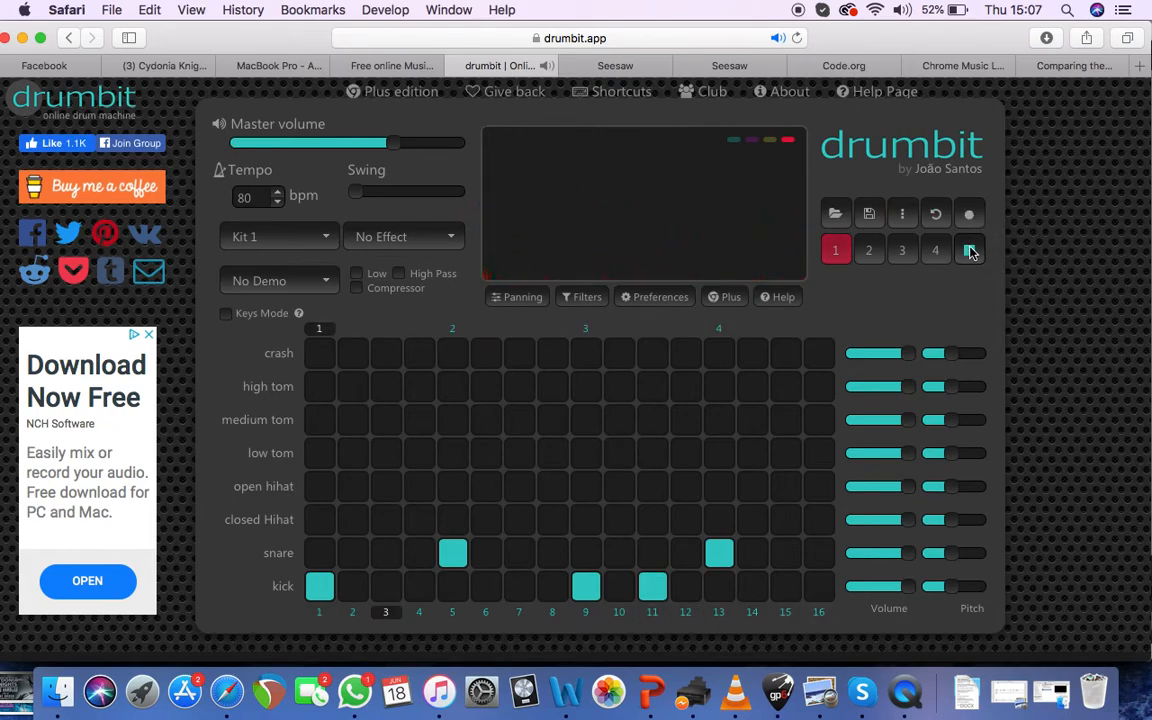
Step: Add closed hihats to pattern 1 on every odd step from 1 to 15, leaving the open hihat row empty
left_click(318, 522)
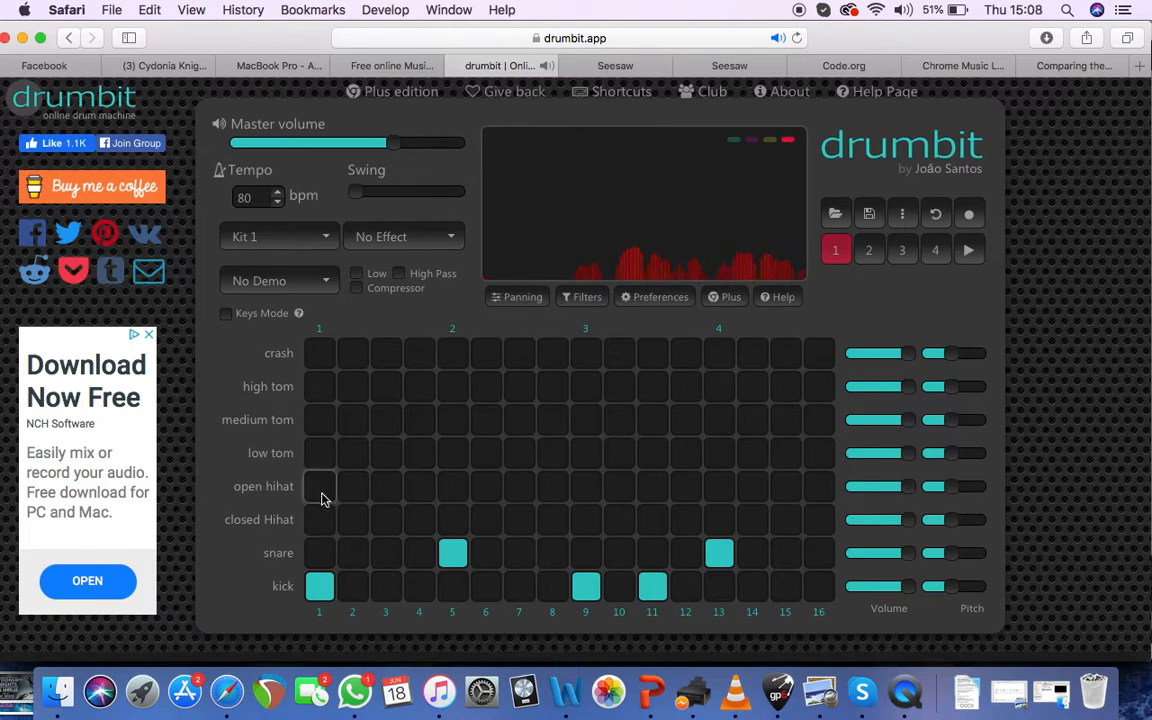
left_click(322, 497)
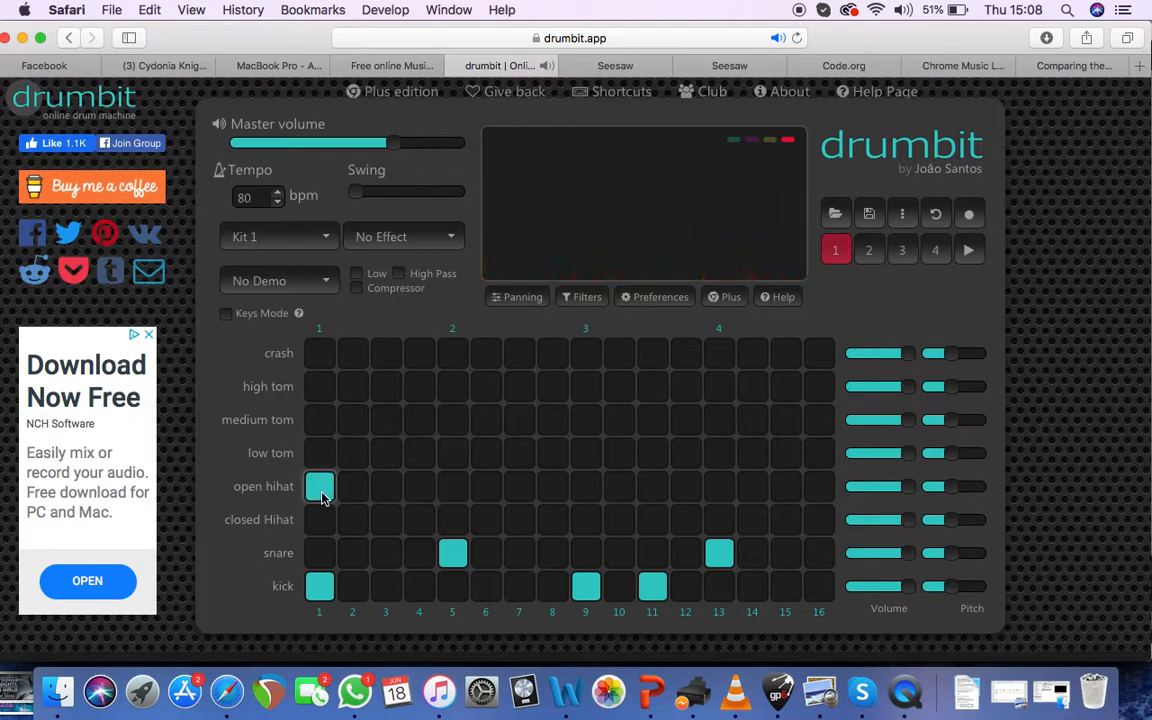
left_click(322, 528)
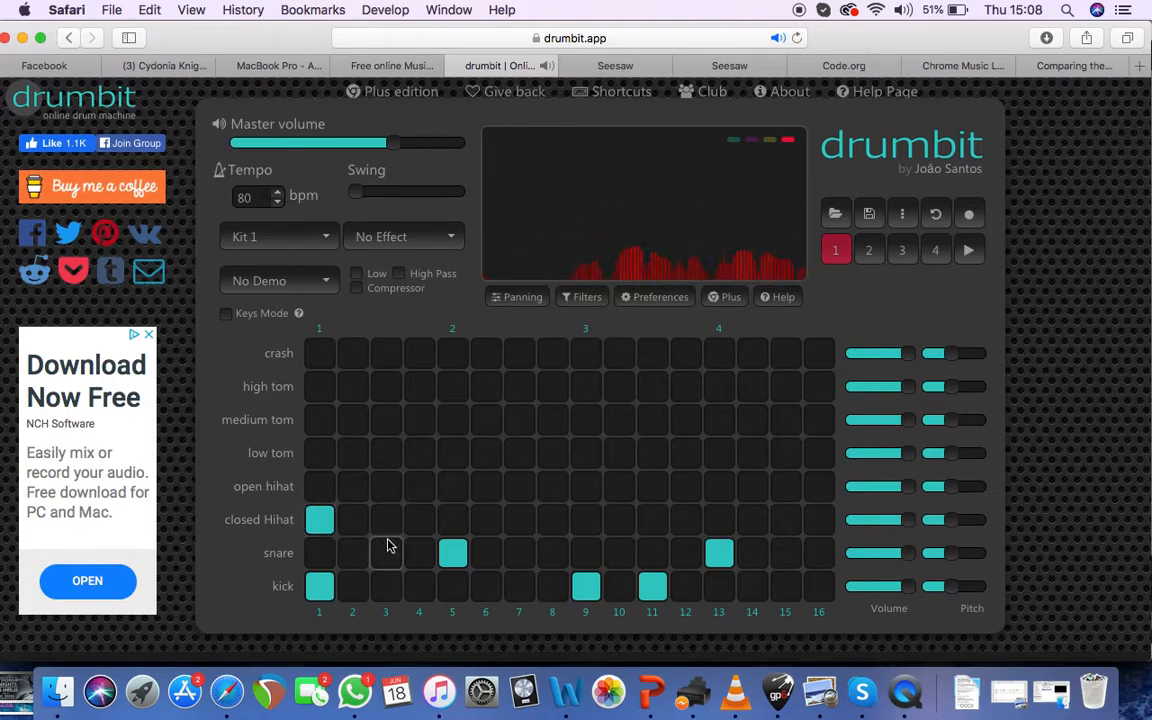
left_click(386, 522)
left_click(454, 526)
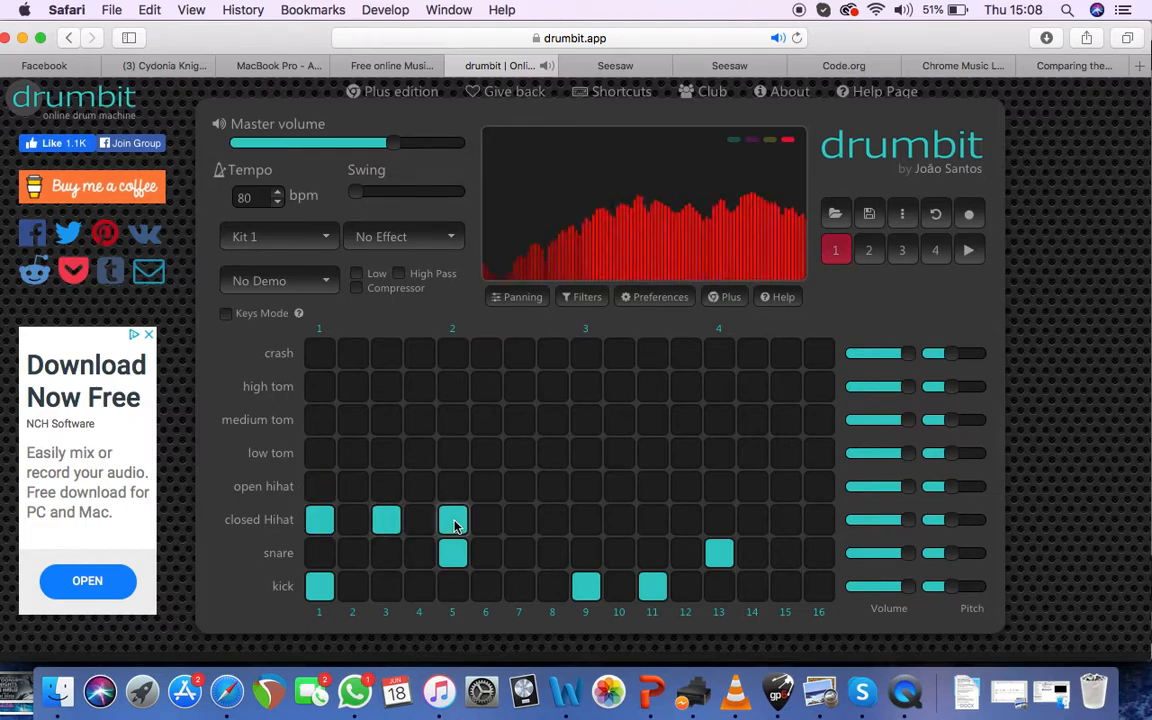
left_click(522, 526)
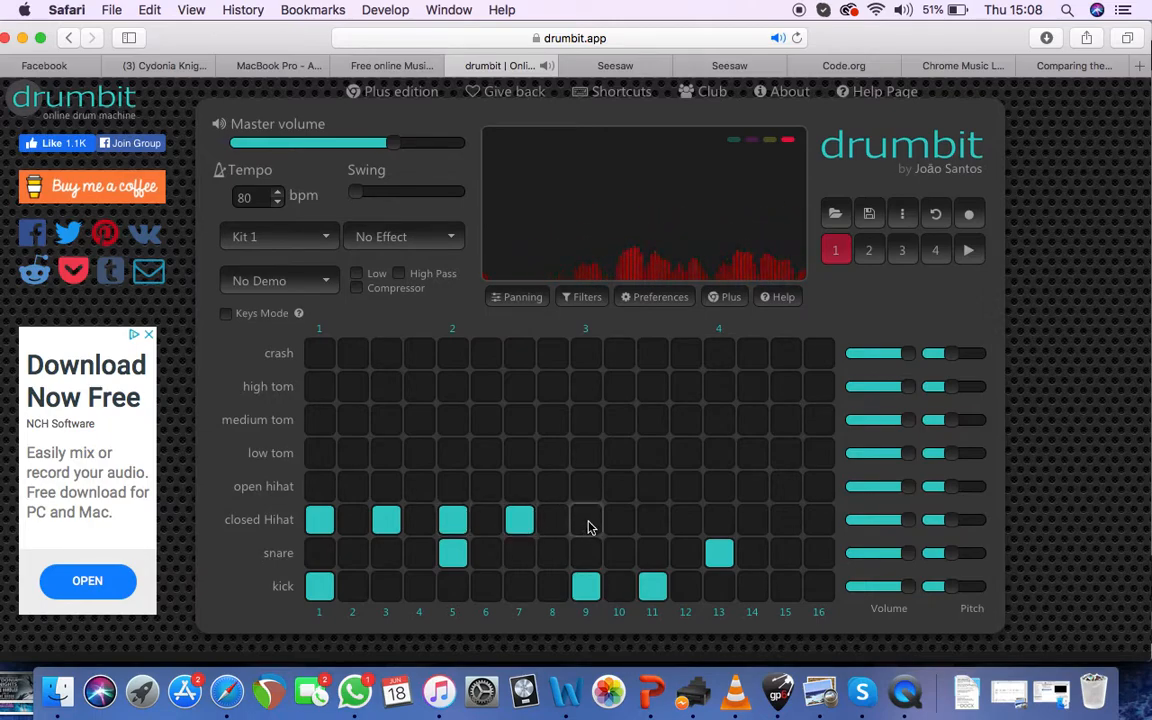
left_click(589, 524)
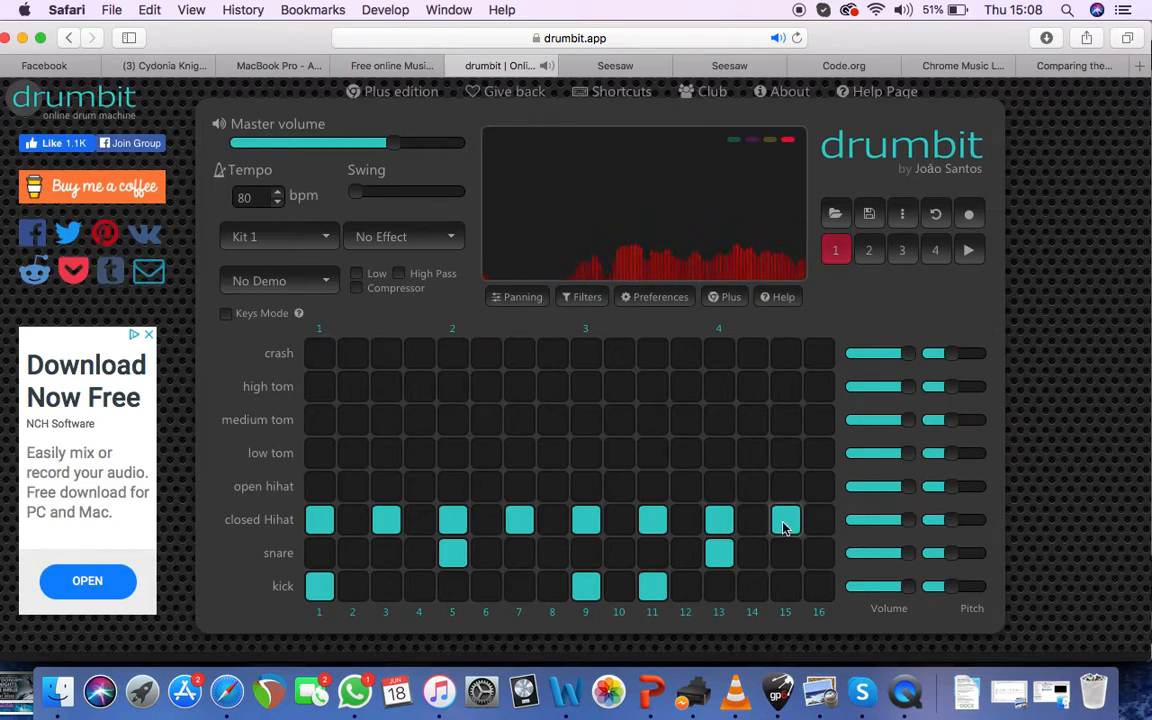
Step: Start playback and replace the closed hihat on step 15 with an open hihat
left_click(969, 254)
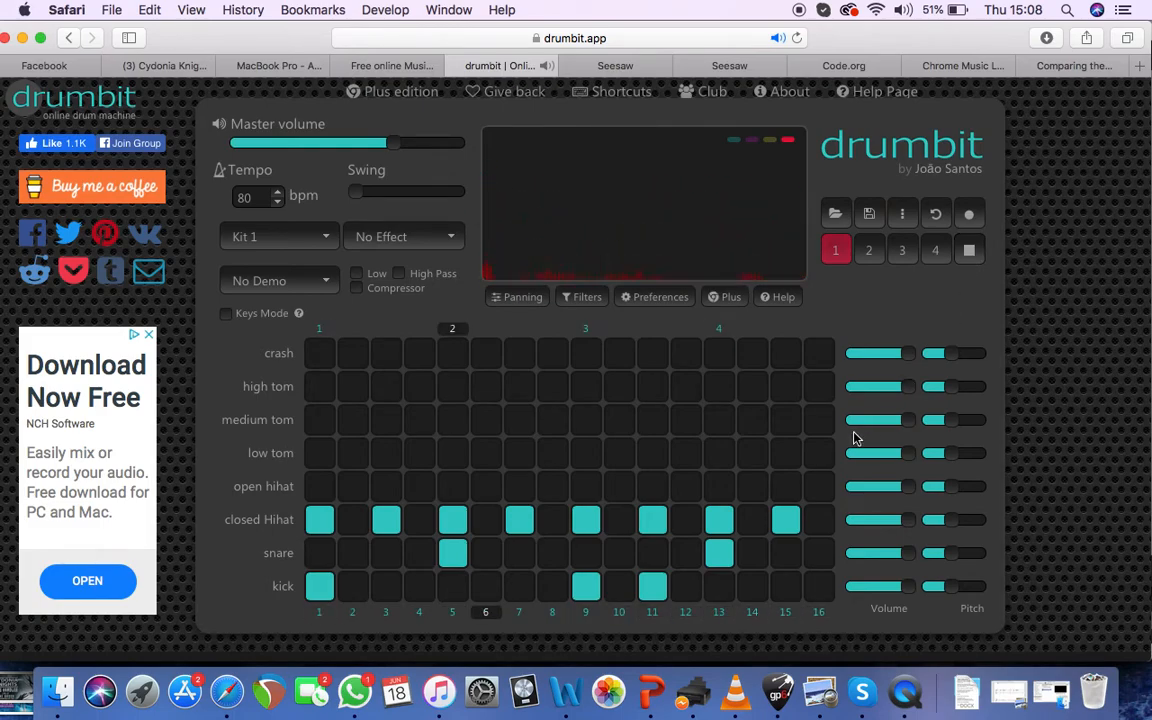
left_click(786, 487)
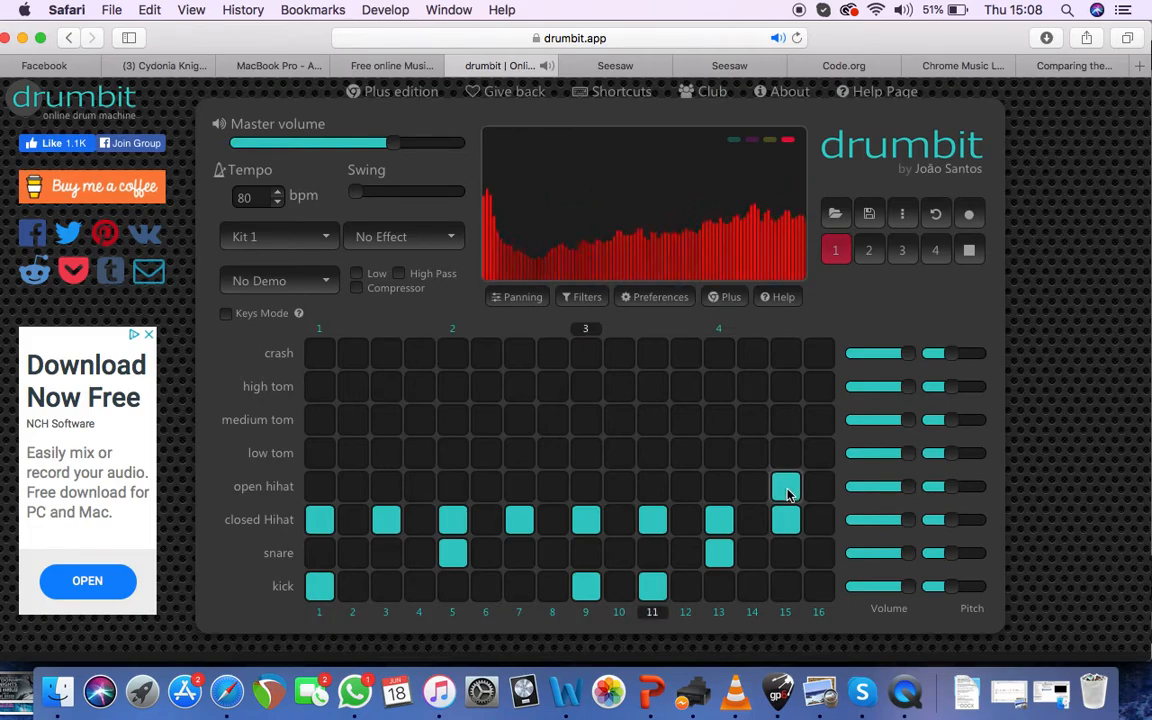
left_click(786, 520)
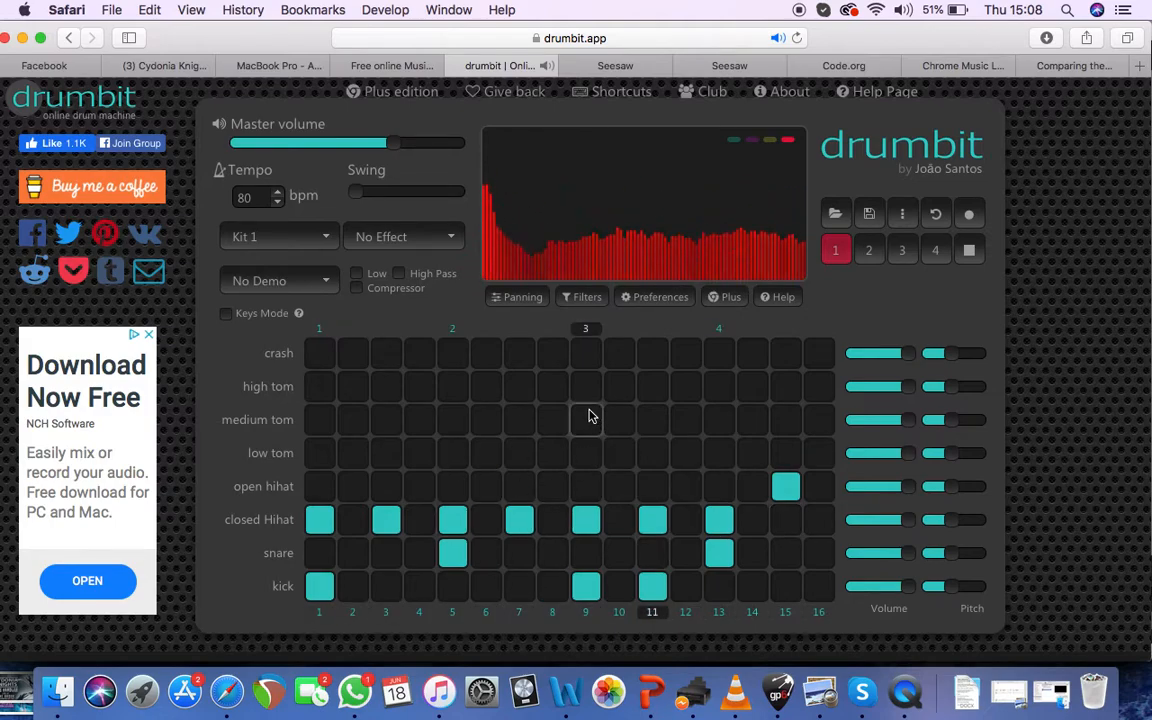
Step: Switch the drum kit to Jazz while the loop plays
left_click(303, 246)
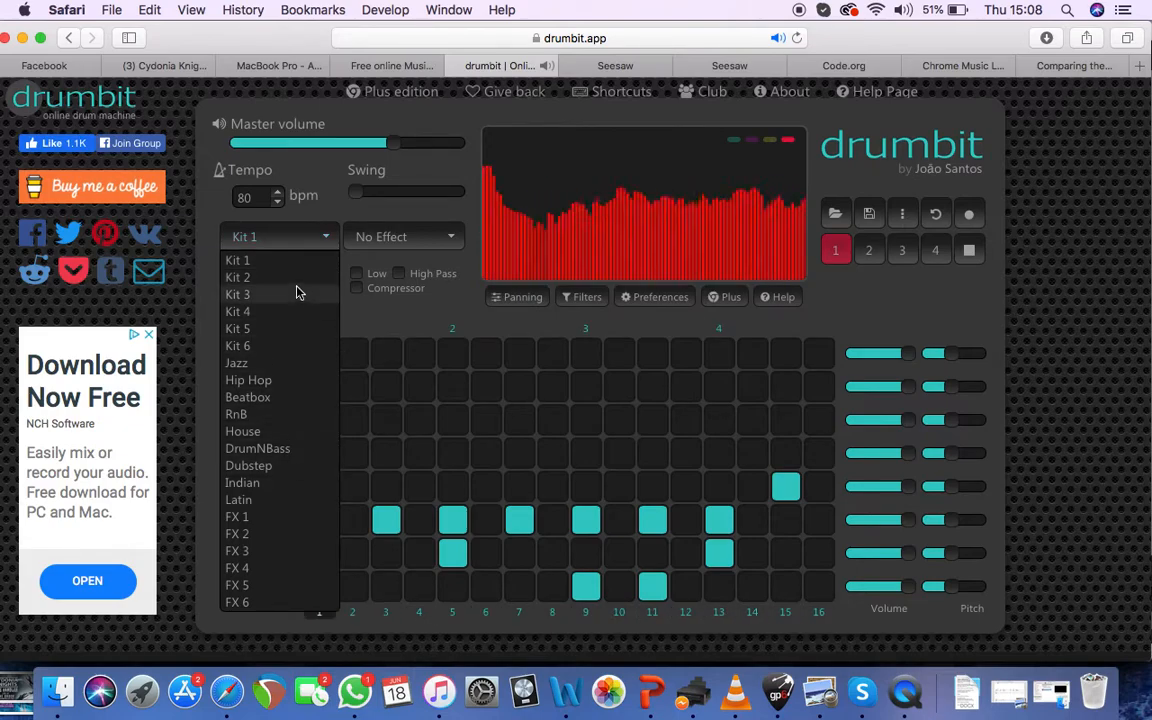
left_click(283, 367)
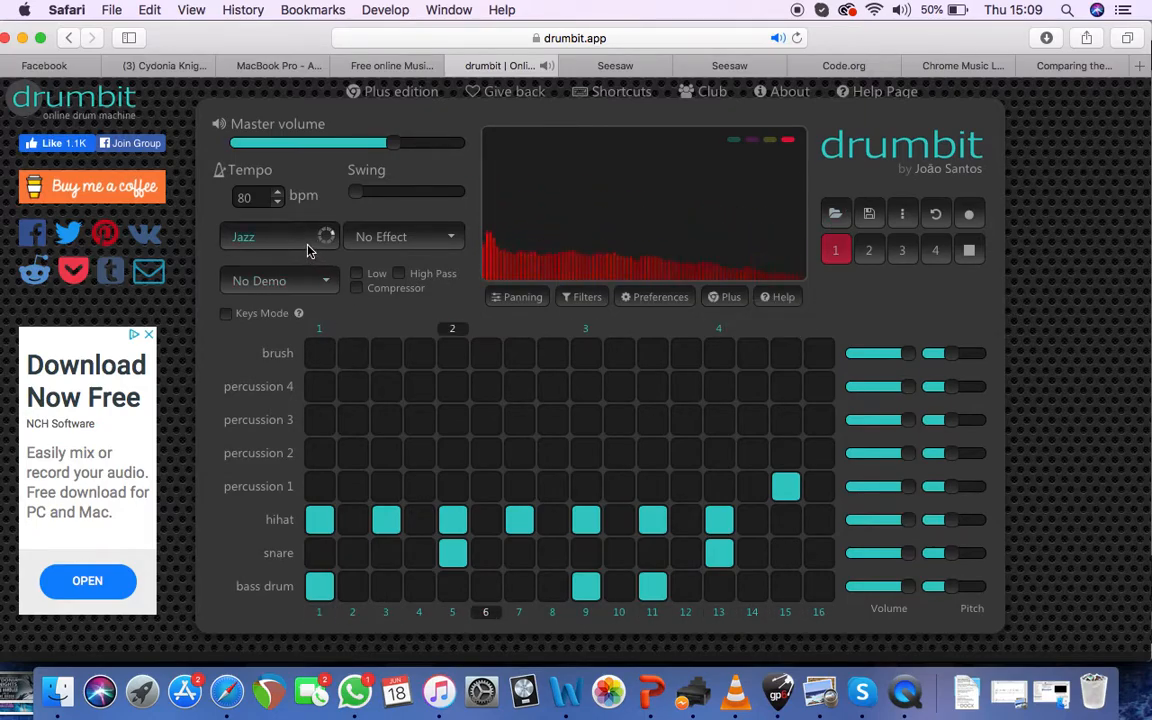
Step: Raise the tempo to 101 bpm
left_click(280, 197)
left_click(280, 197)
left_click(280, 197)
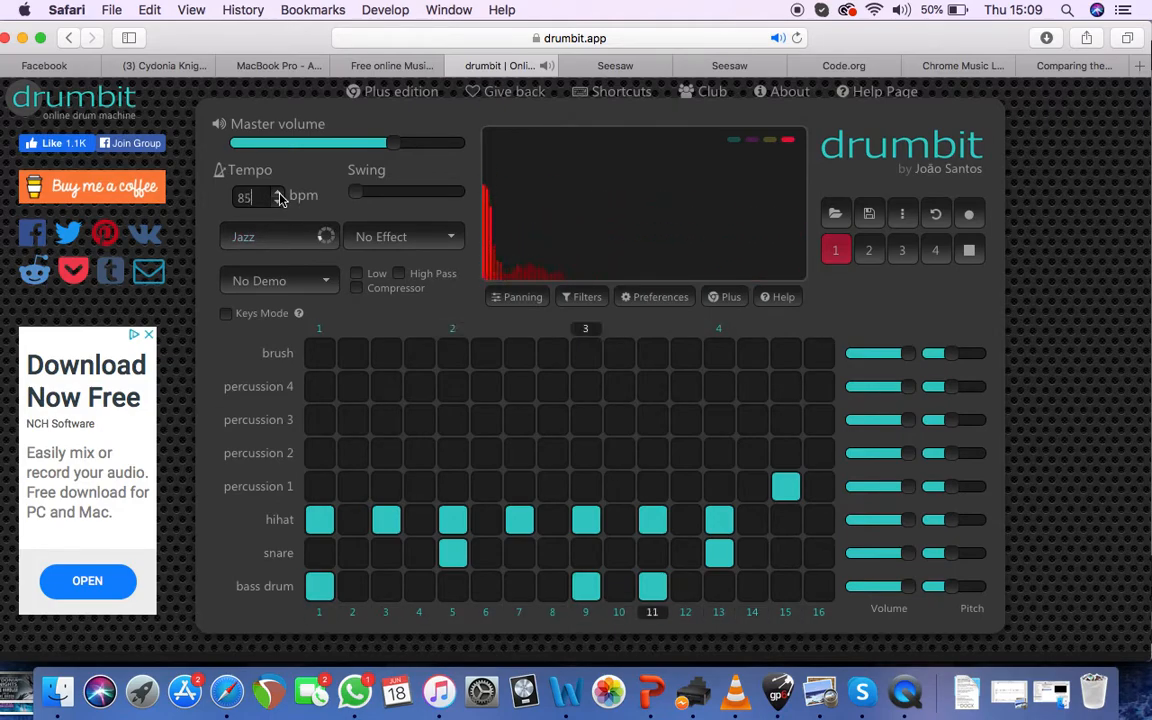
left_click(280, 197)
left_click(280, 197)
left_click(280, 197)
left_click(280, 197)
left_click(280, 197)
left_click(280, 197)
left_click(280, 197)
left_click(280, 197)
left_click(280, 197)
left_click(280, 197)
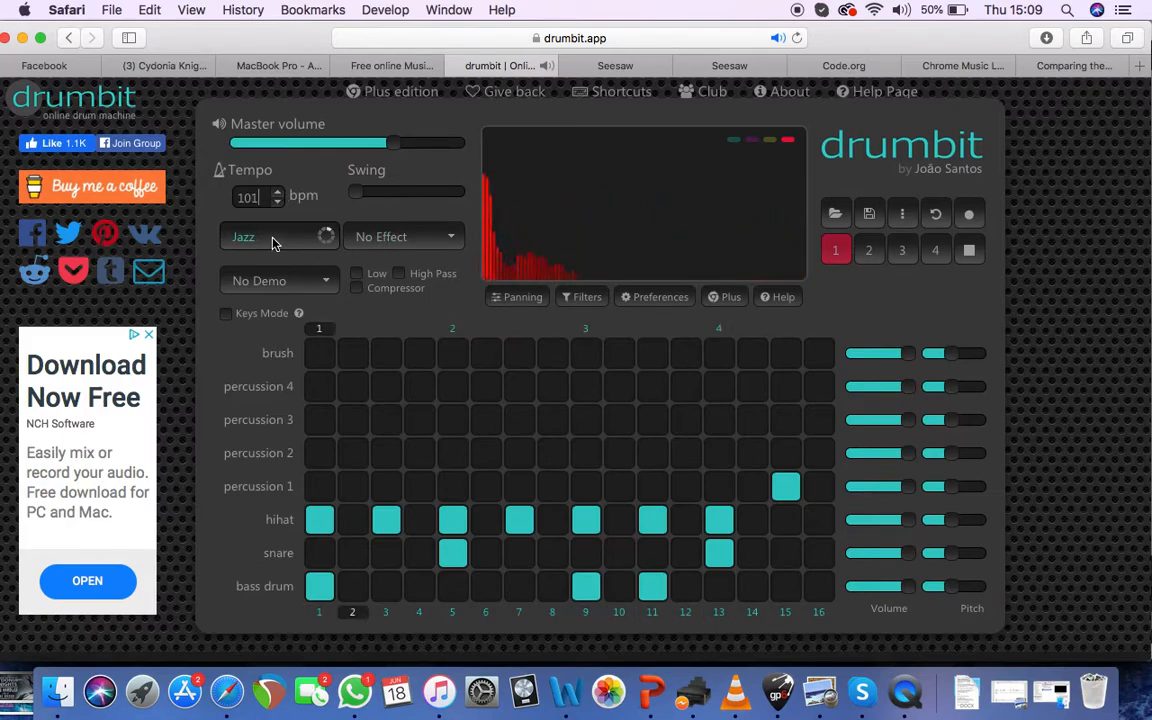
Step: Switch the drum kit back to Kit 1 and stop playback
left_click(274, 240)
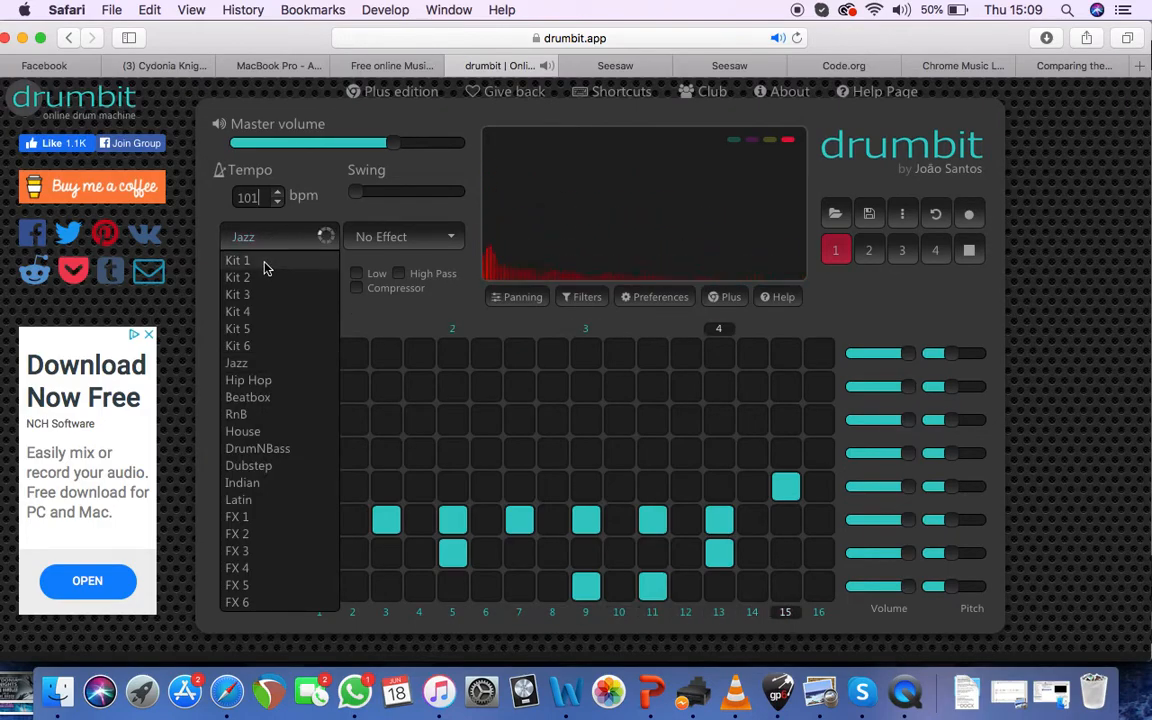
left_click(265, 263)
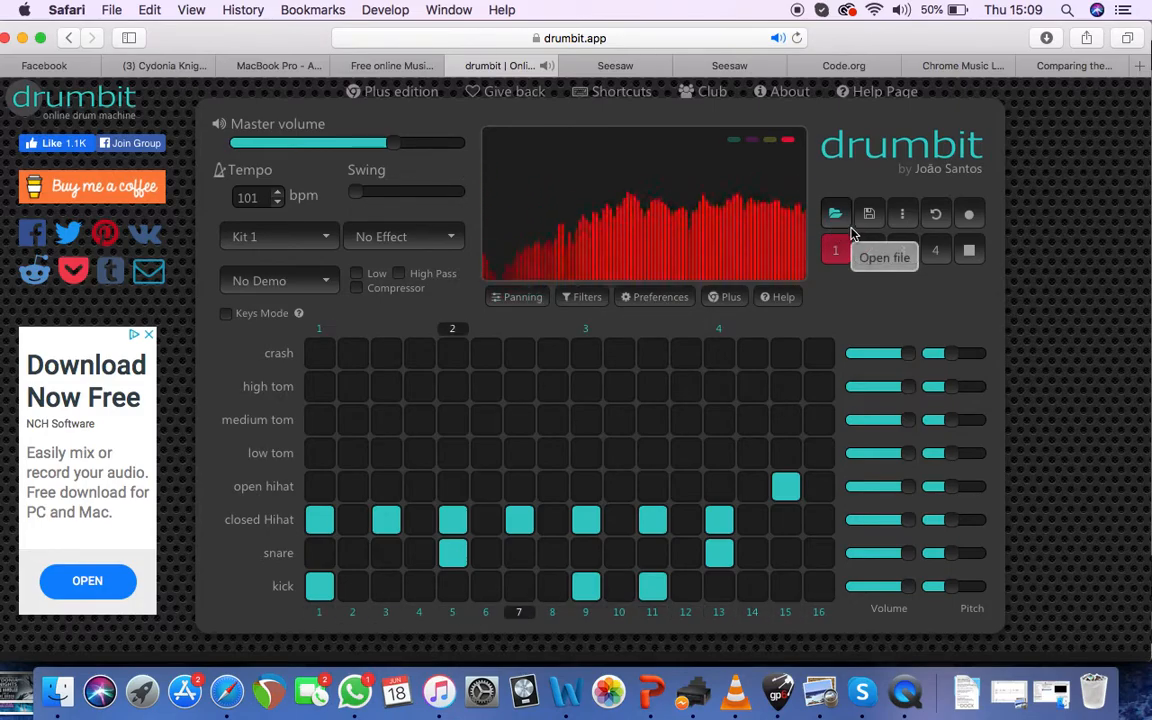
left_click(968, 252)
left_click(968, 257)
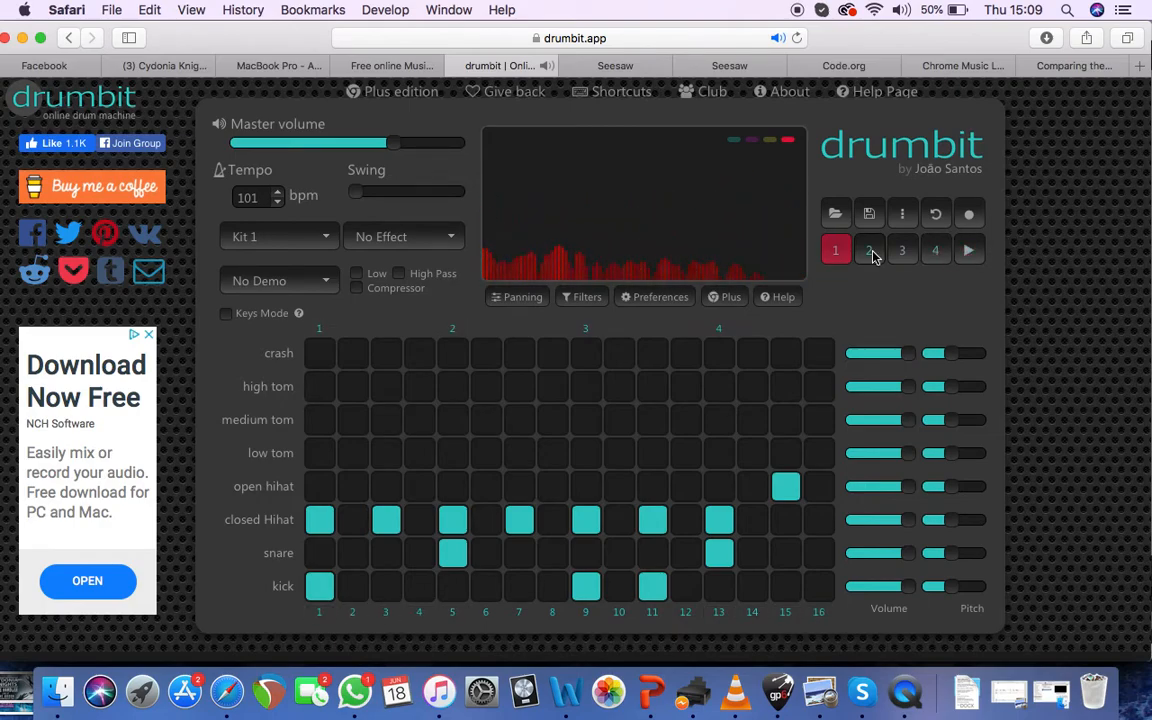
Step: Program pattern 2 with kicks on steps 1, 8, 9 and 10 and snares on steps 5 and 13
left_click(870, 252)
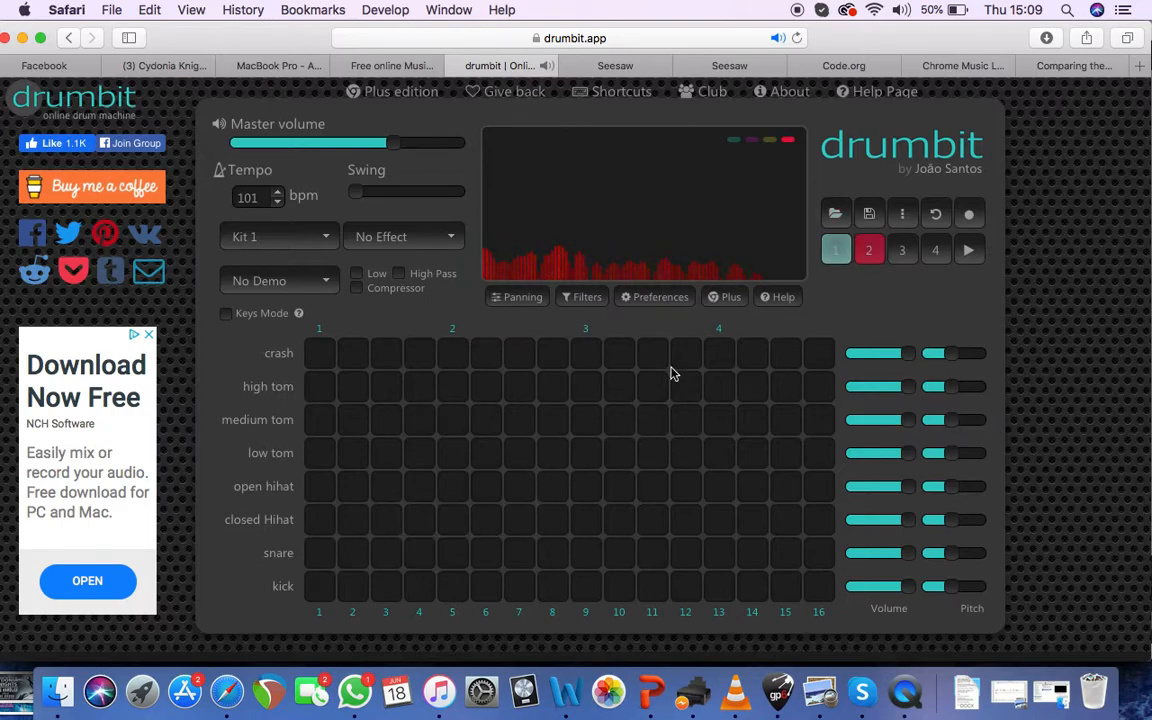
left_click(835, 251)
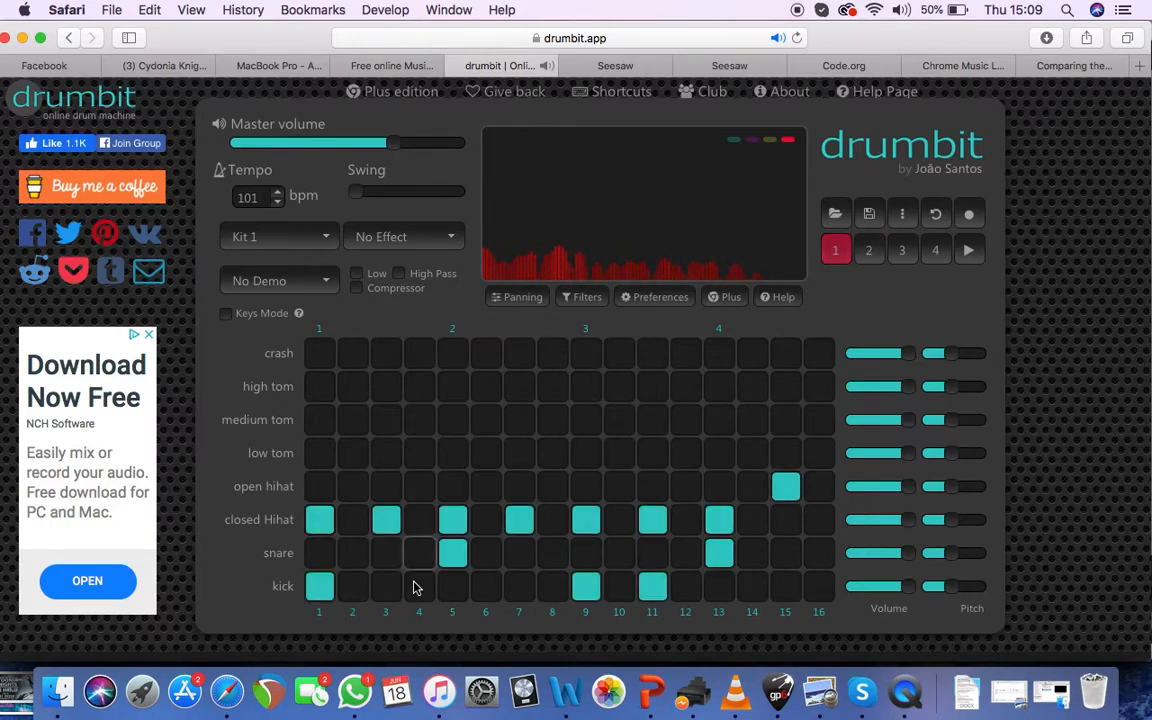
left_click(870, 251)
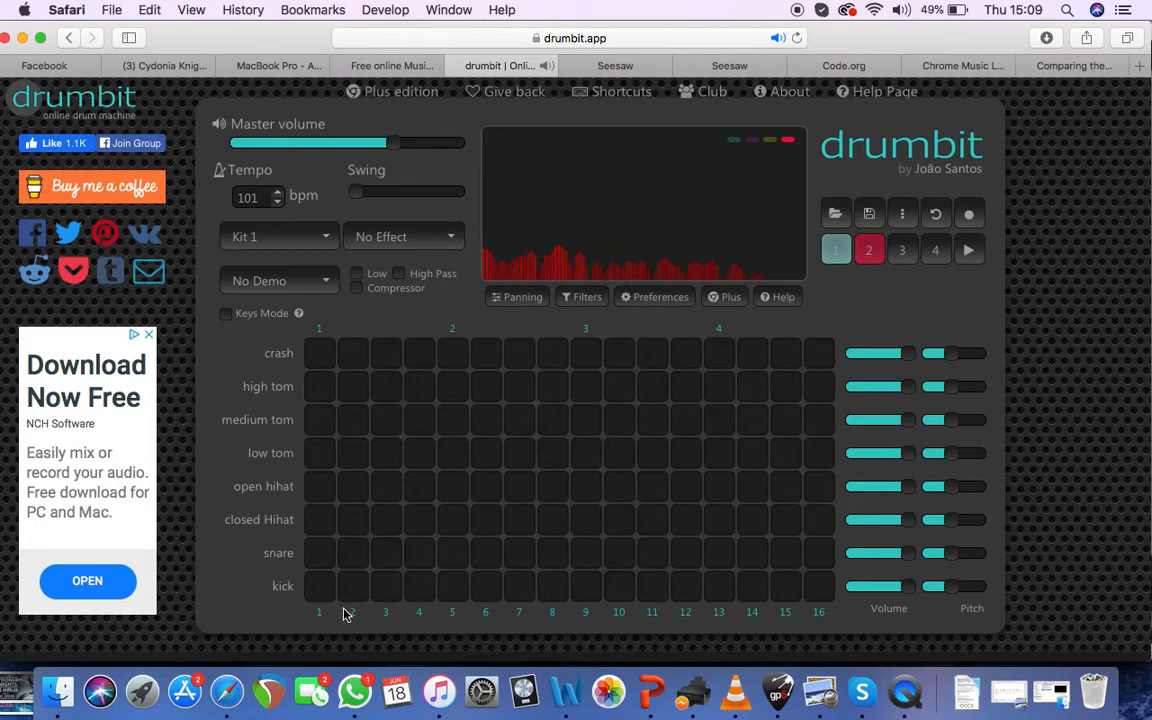
left_click(321, 595)
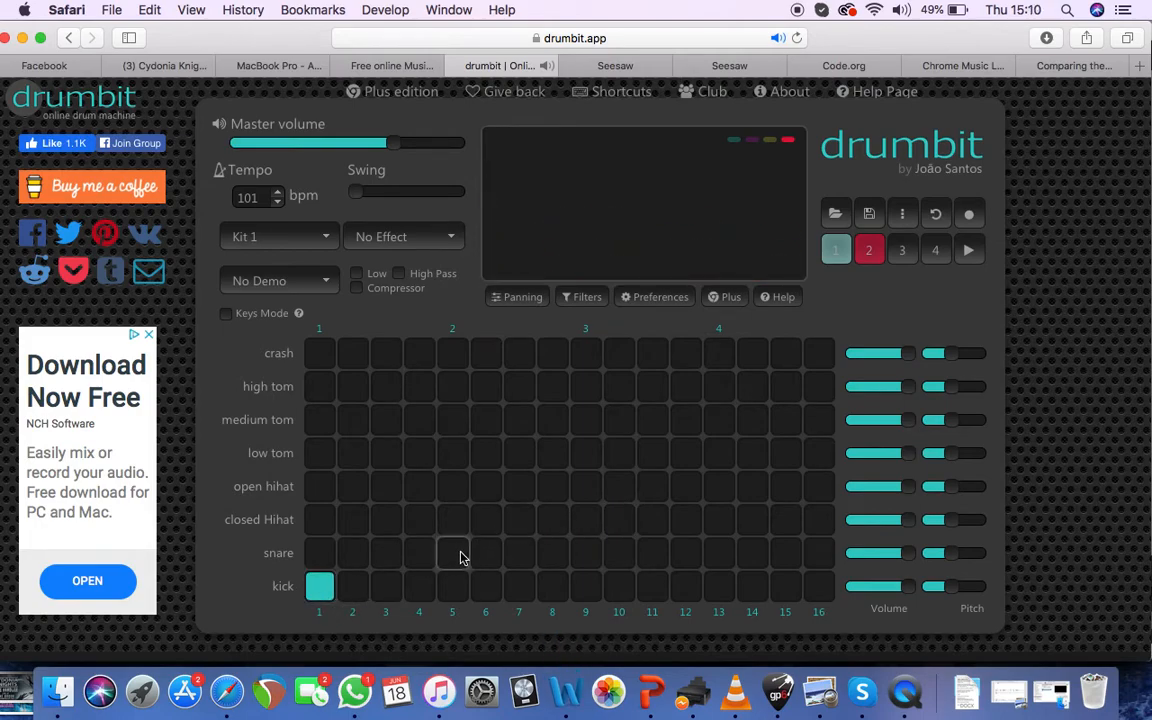
left_click(455, 554)
left_click(550, 588)
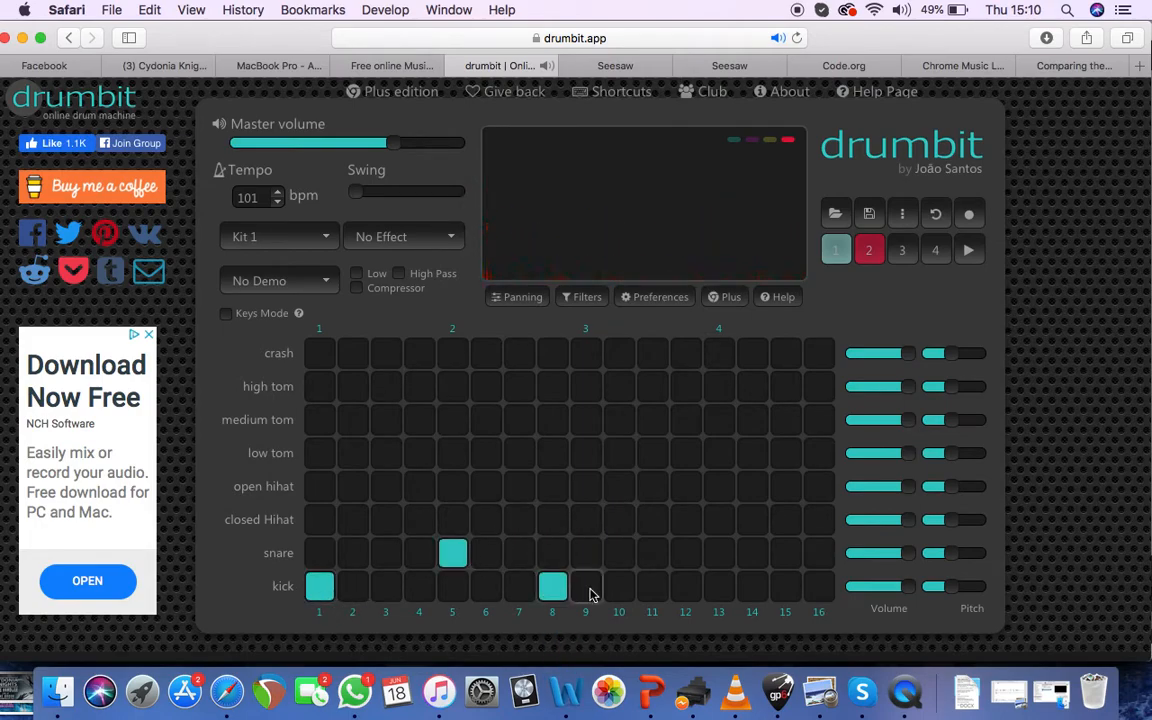
left_click(586, 588)
left_click(619, 588)
left_click(716, 556)
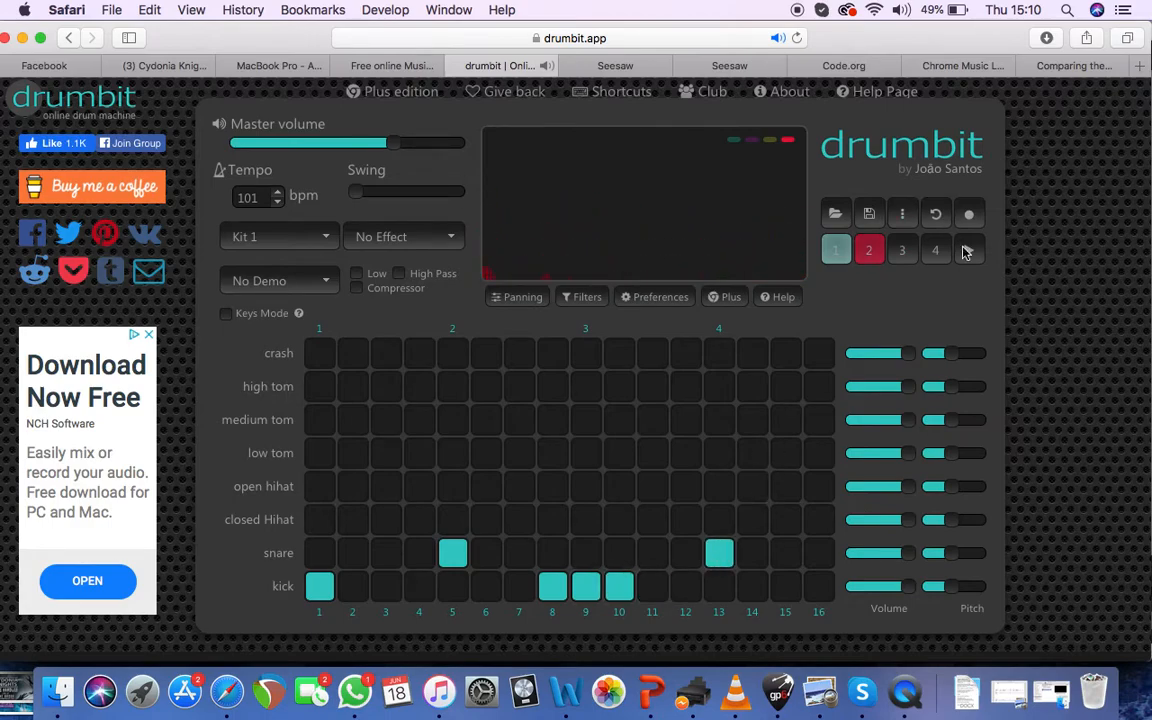
Step: Start playback and alternate between patterns 1 and 2 to hear them together, ending on pattern 2
left_click(970, 254)
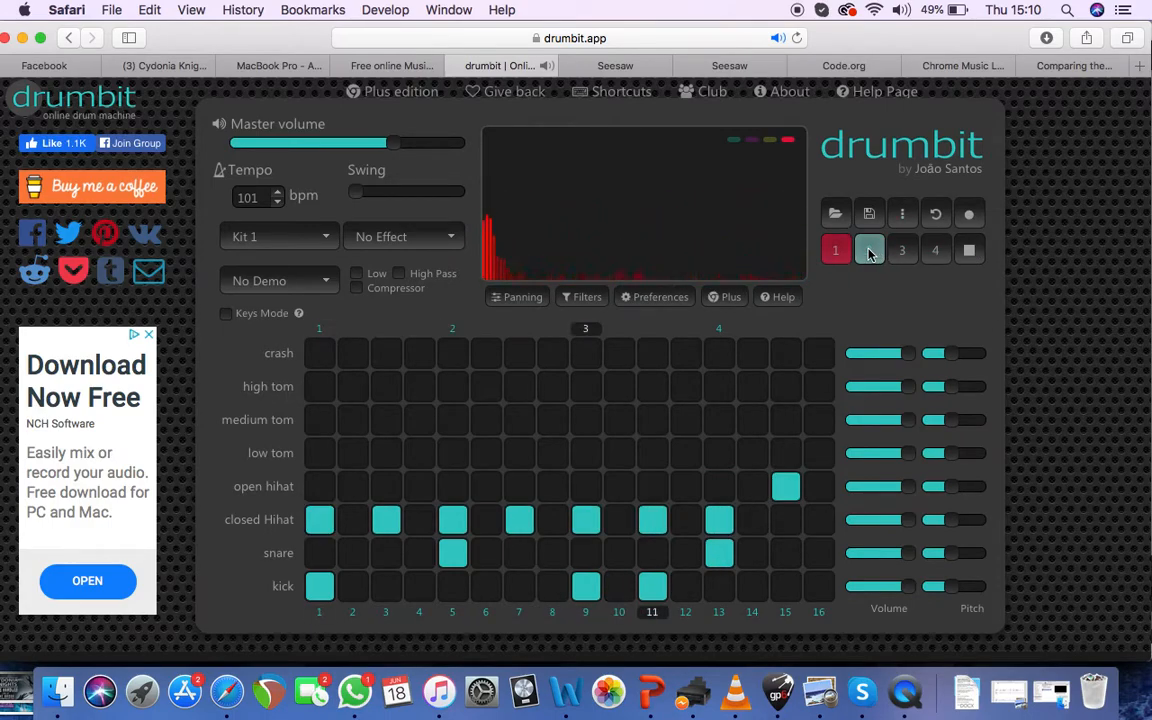
left_click(869, 252)
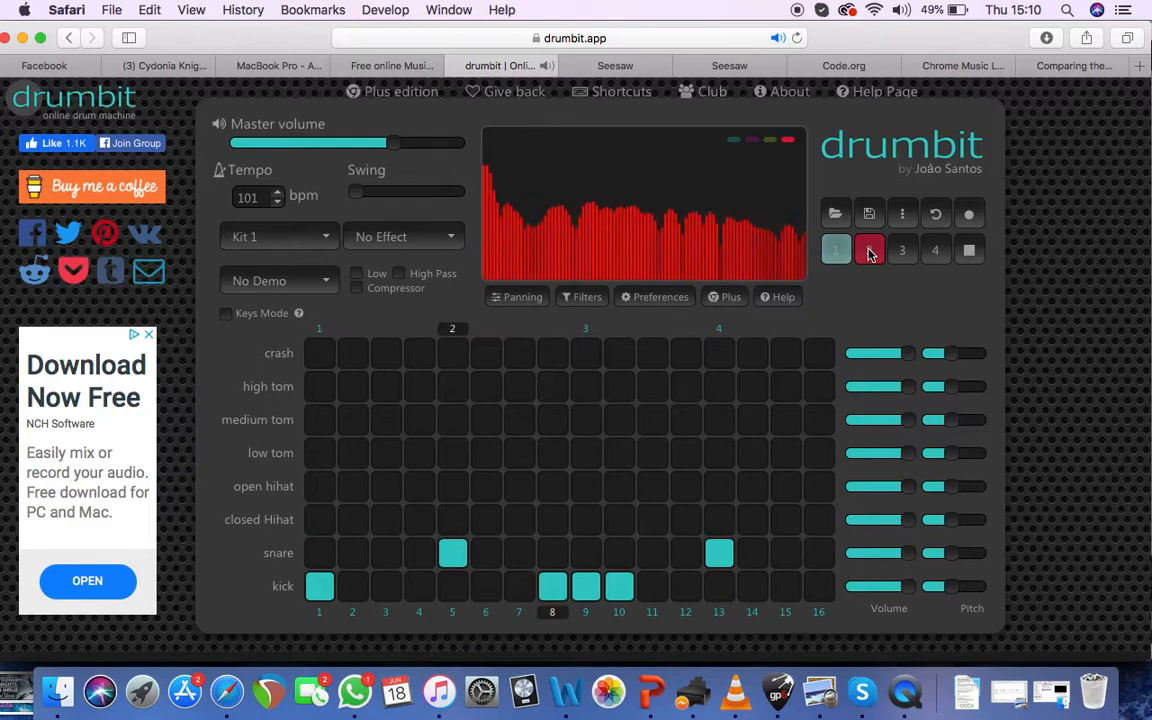
left_click(838, 251)
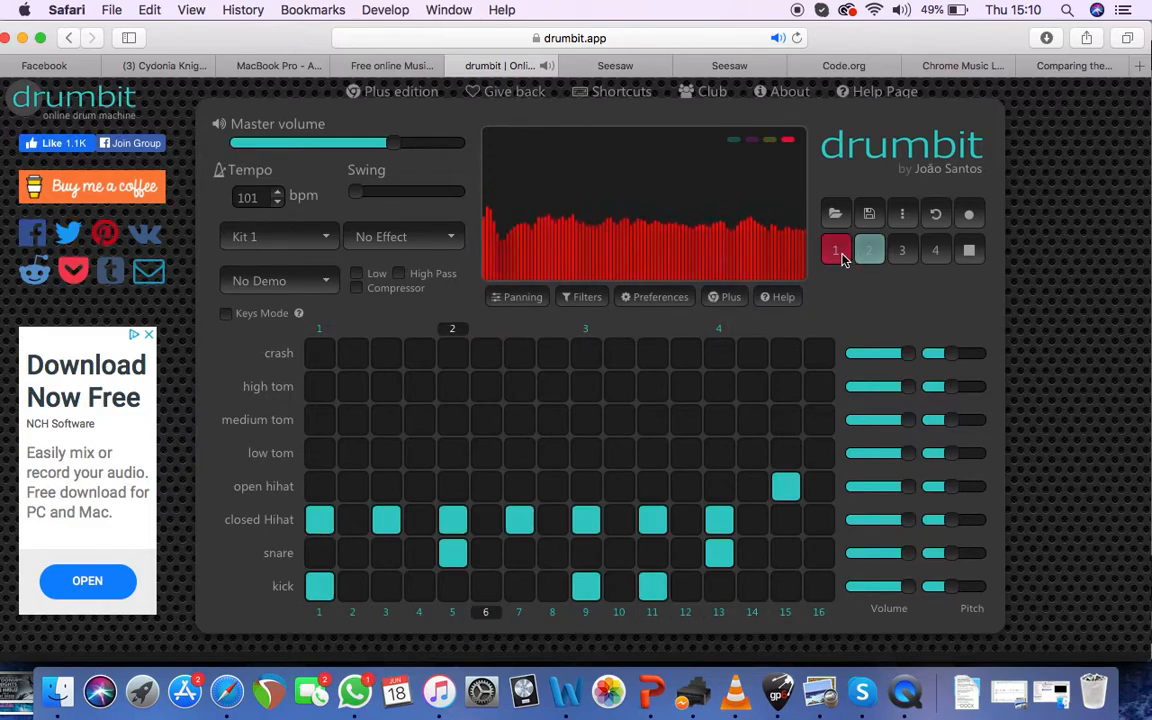
left_click(868, 255)
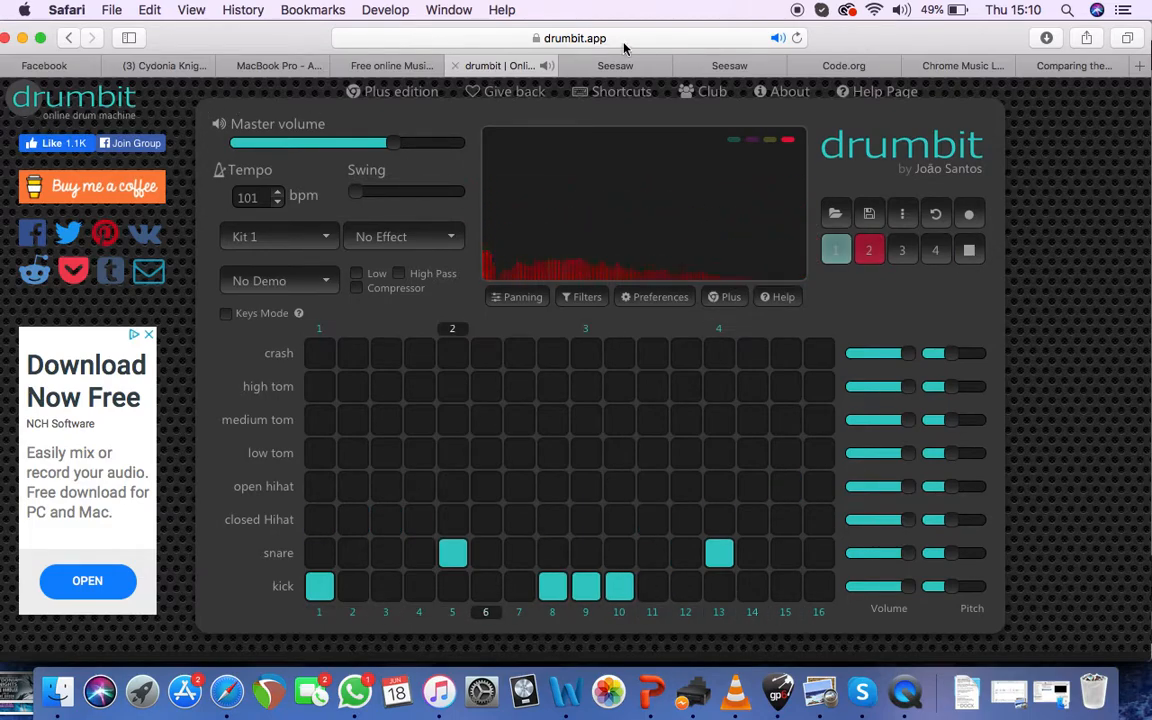
Step: Stop playback of the drum beat with pattern 2 selected
left_click(650, 40)
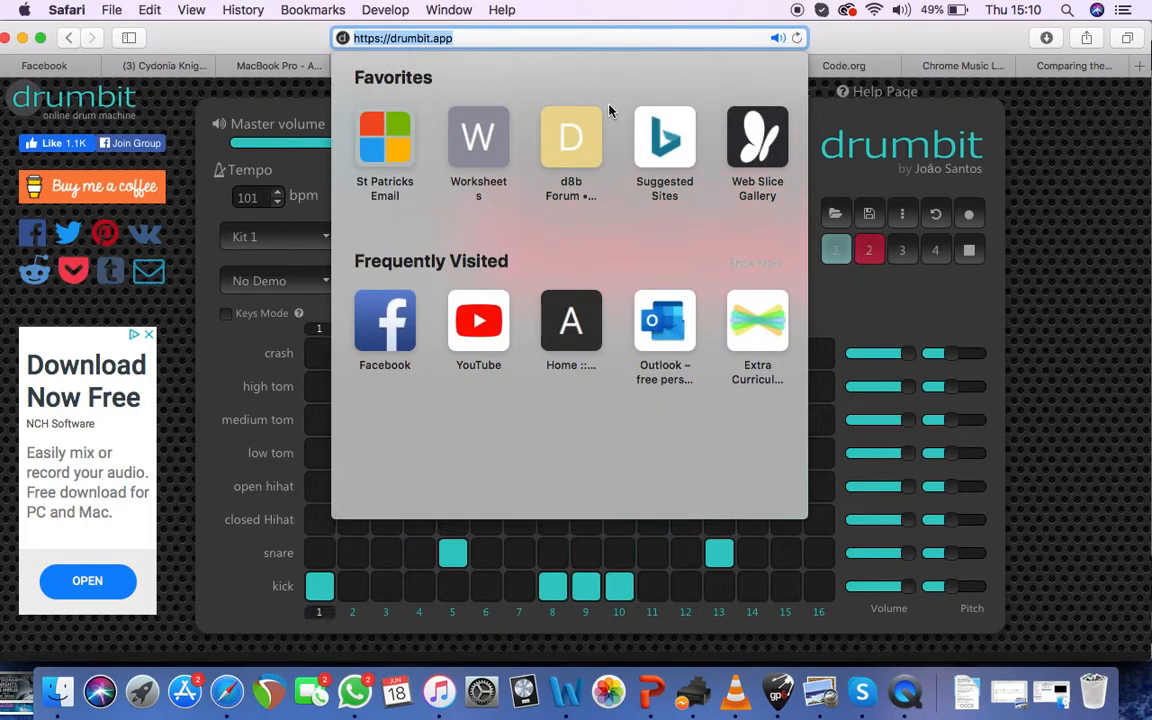
left_click(1094, 302)
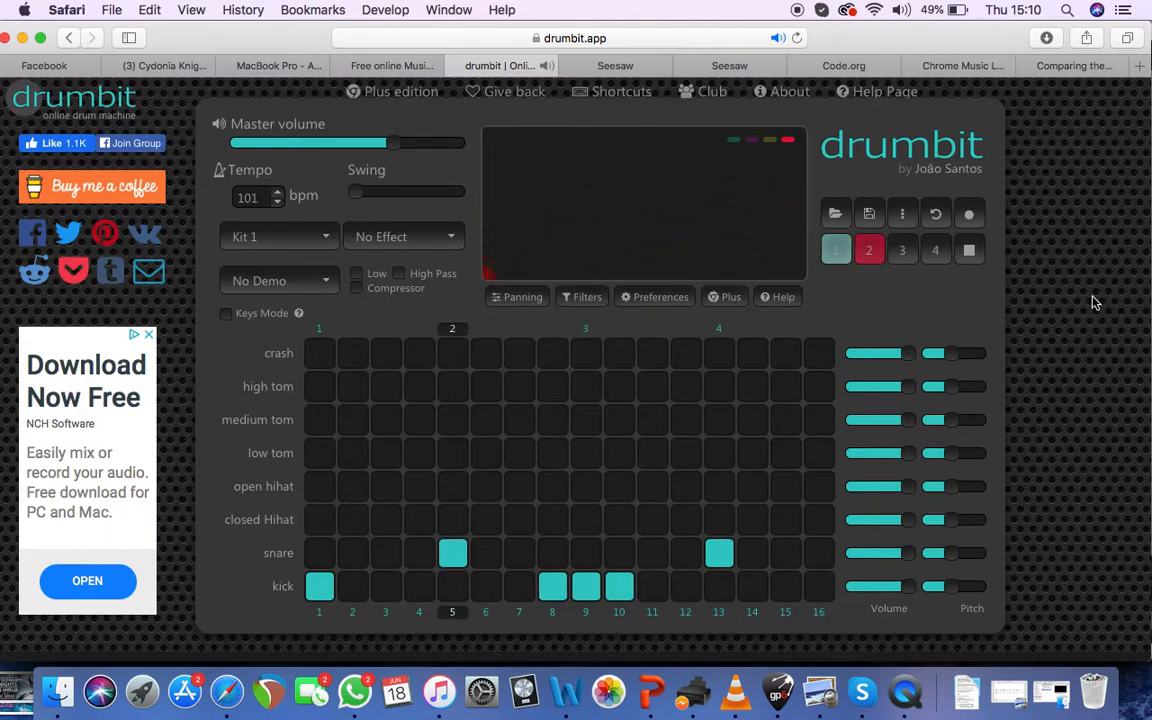
left_click(969, 253)
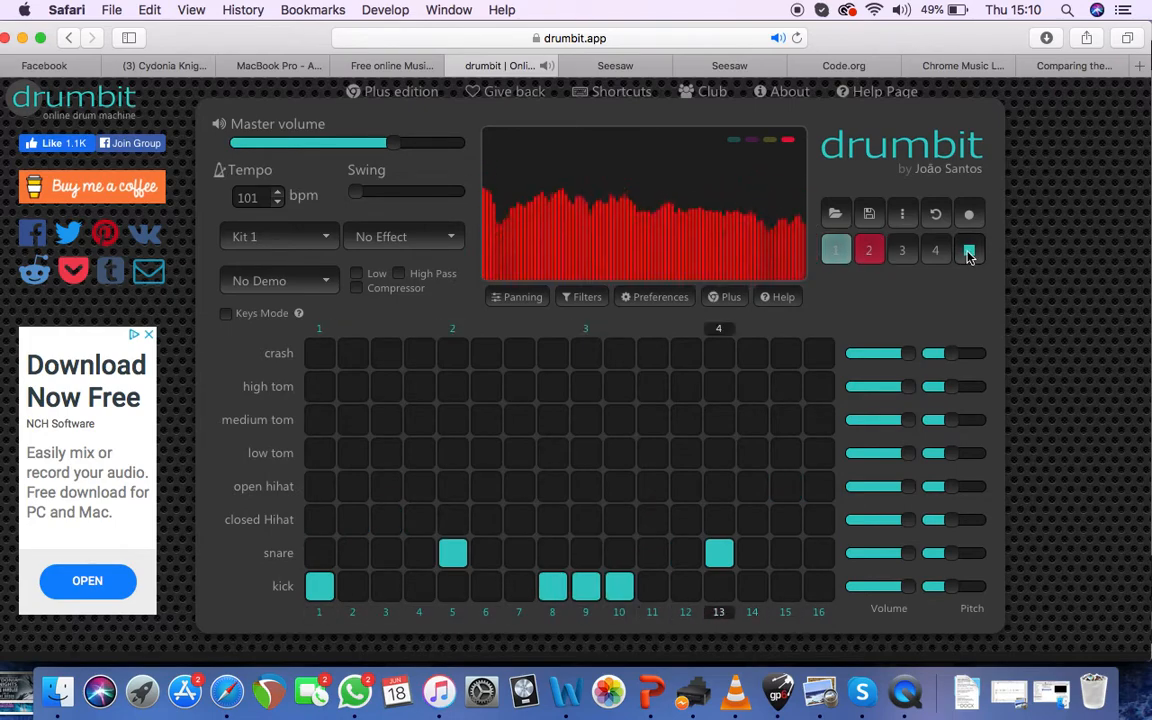
Step: Switch to QuickTime Player and stop the screen recording
left_click(905, 692)
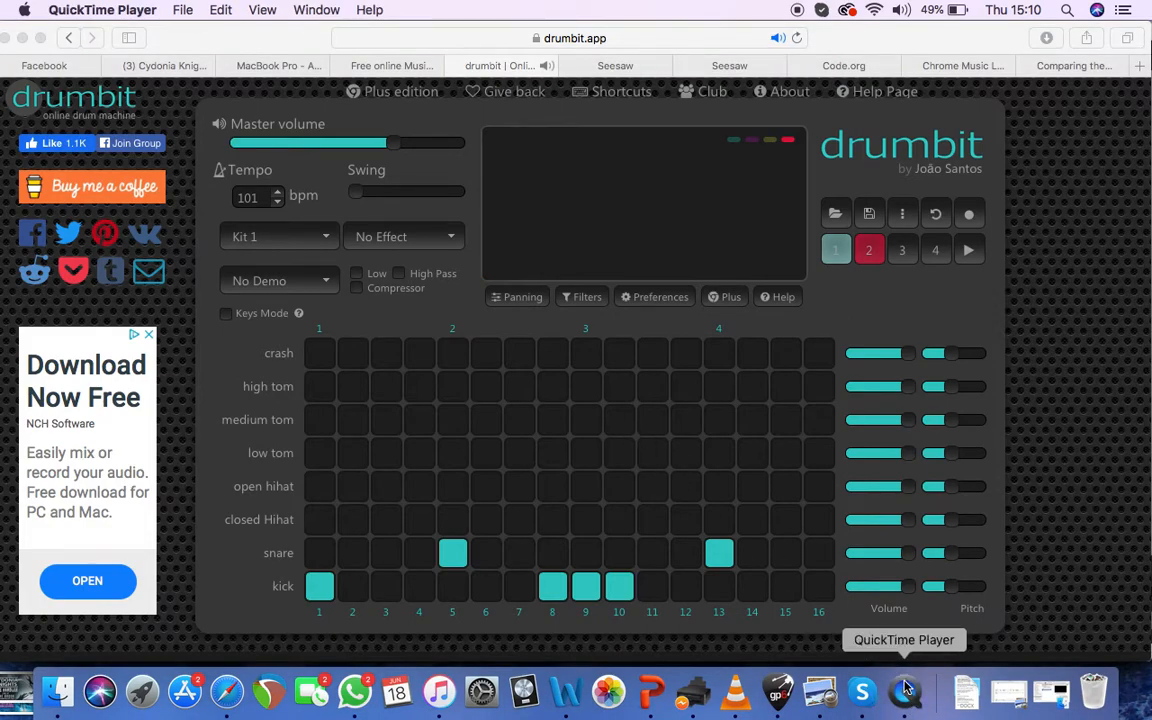
left_click(117, 11)
mouse_move(178, 10)
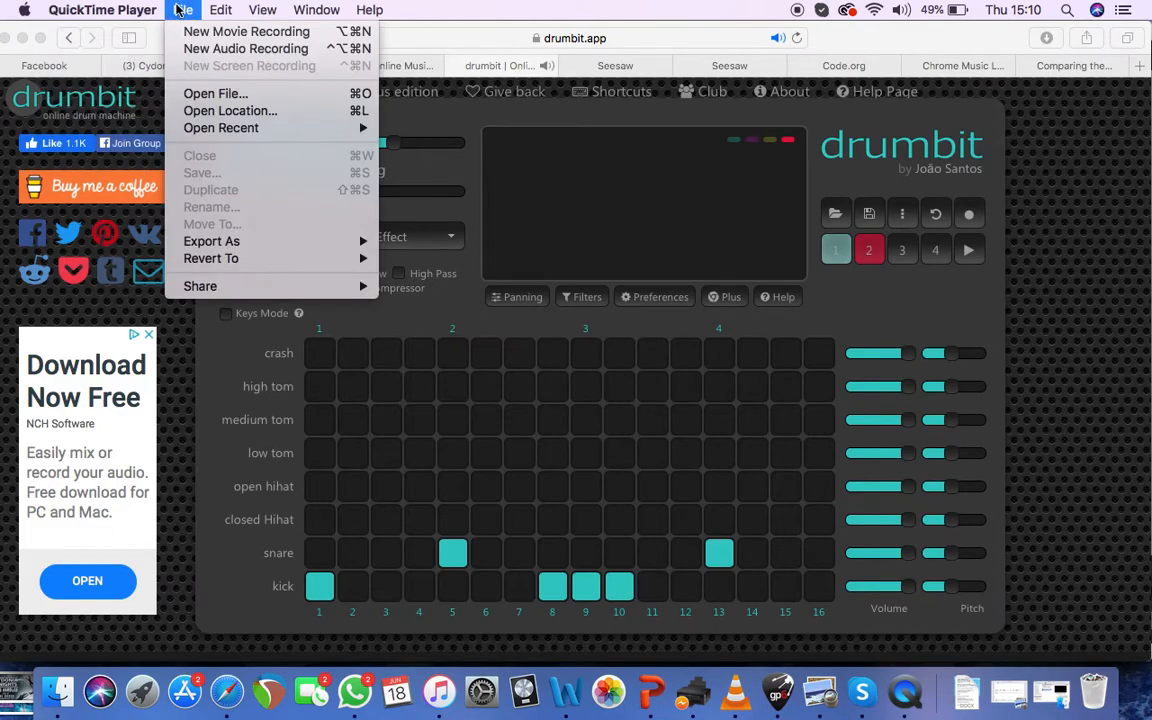
left_click_drag(272, 45, 295, 595)
left_click(906, 697)
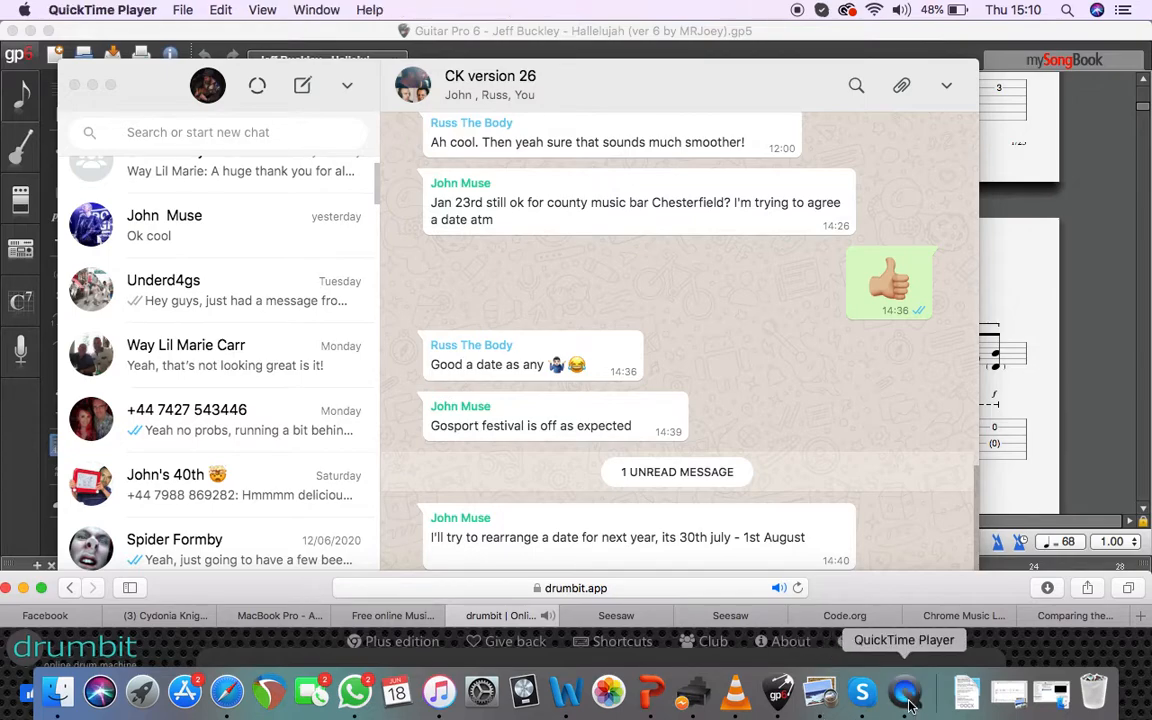
right_click(908, 700)
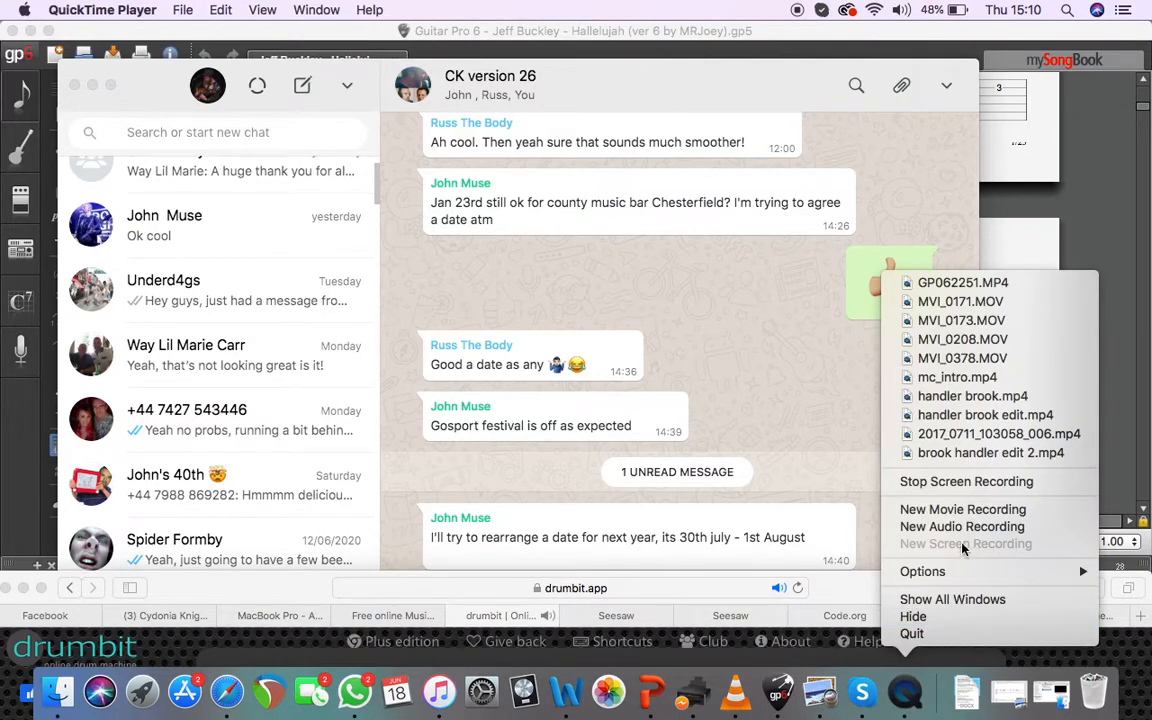